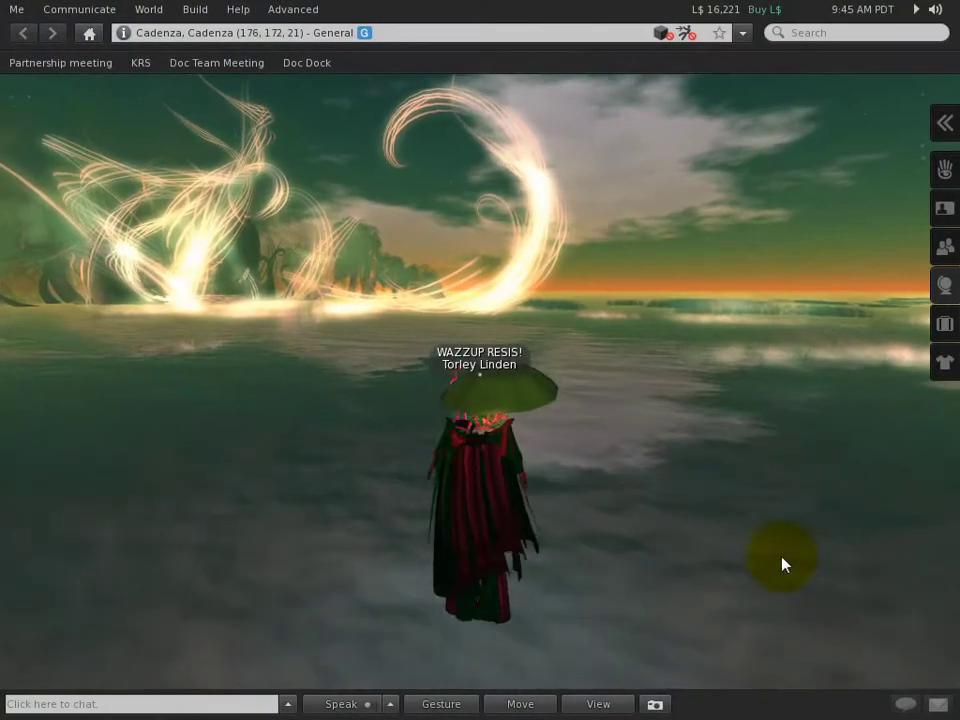
Walk the avatar forward across the water in Cadenza, heading towards the large tree with the glowing light trails.
{"action": "key", "text": "Up"}
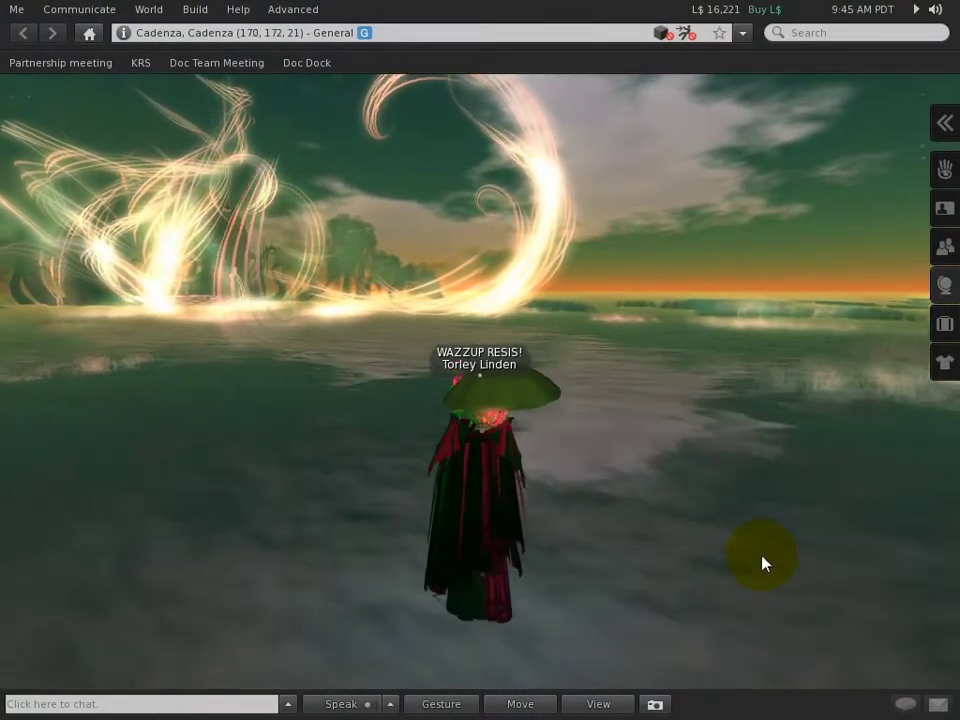
{"action": "key", "text": "Up"}
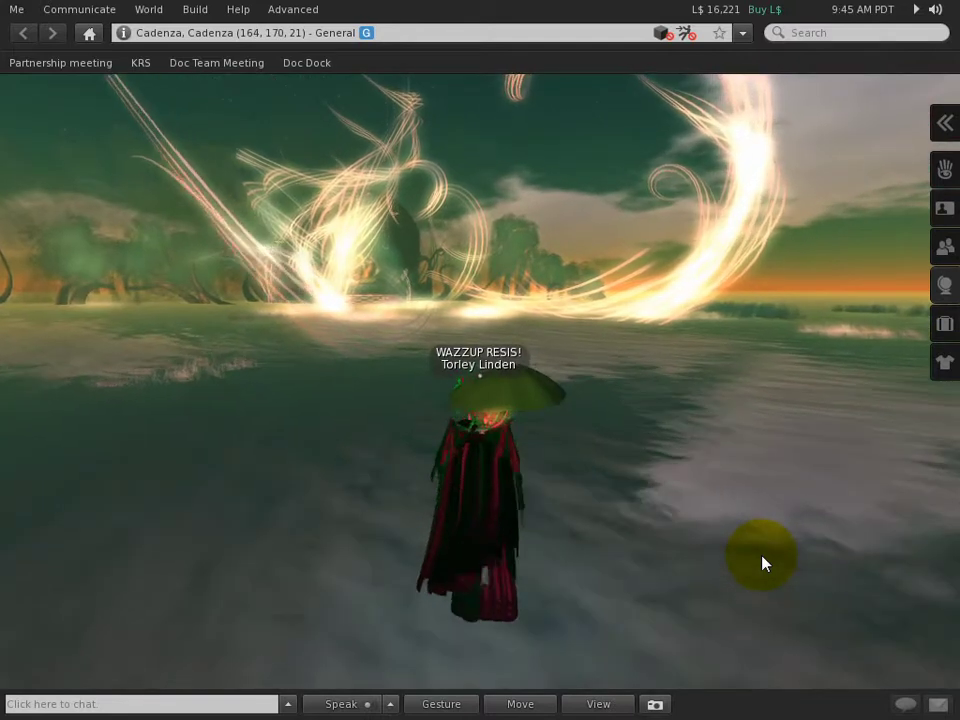
{"action": "key", "text": "Up"}
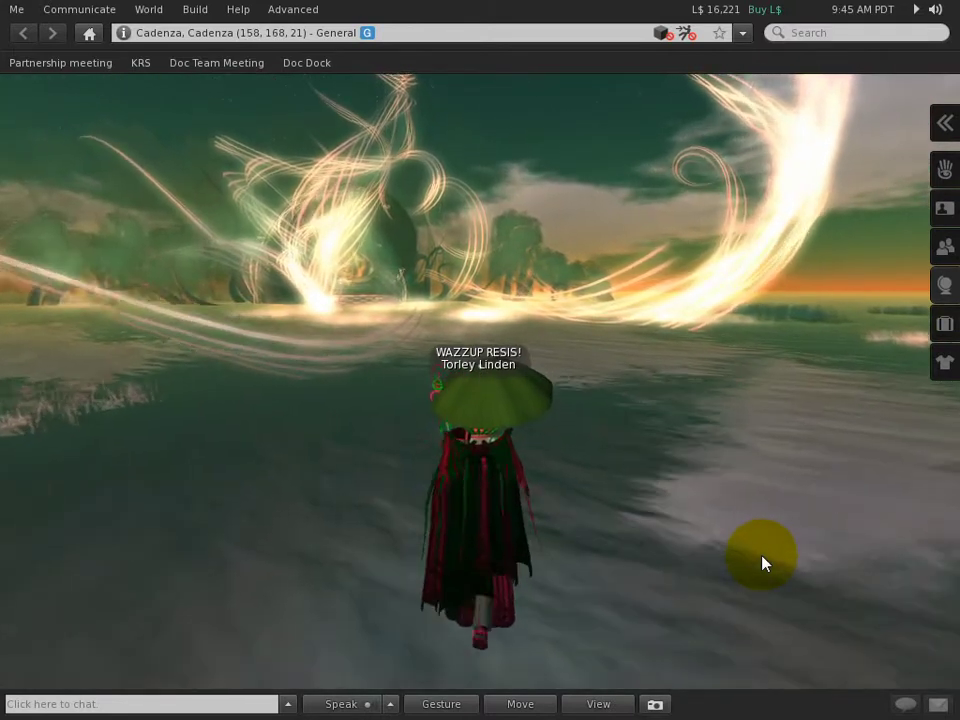
{"action": "key", "text": "Up"}
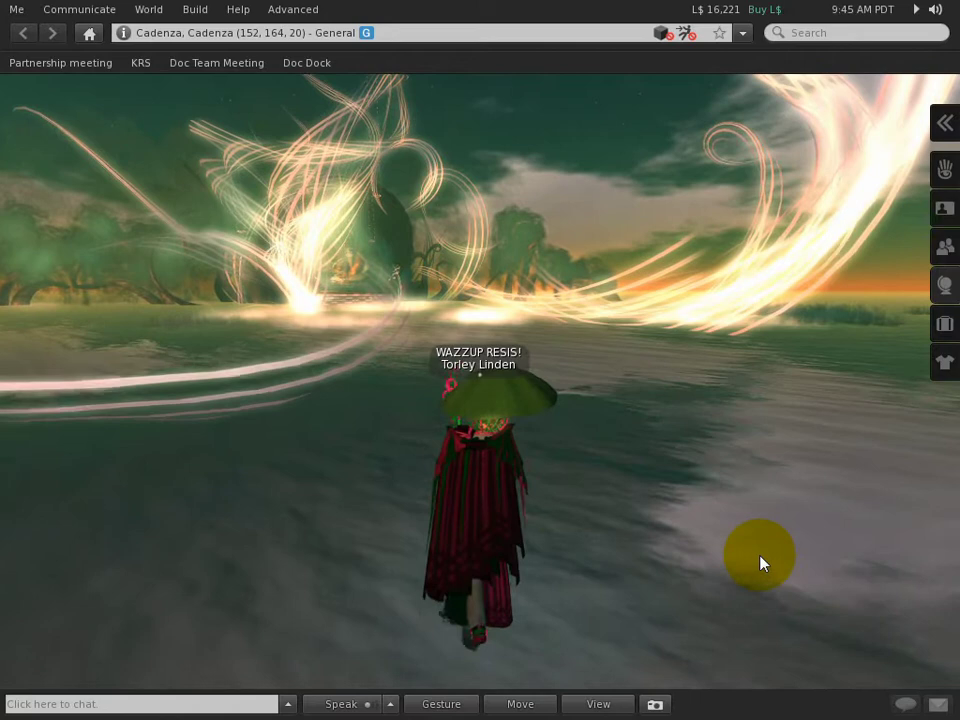
{"action": "key", "text": "Up"}
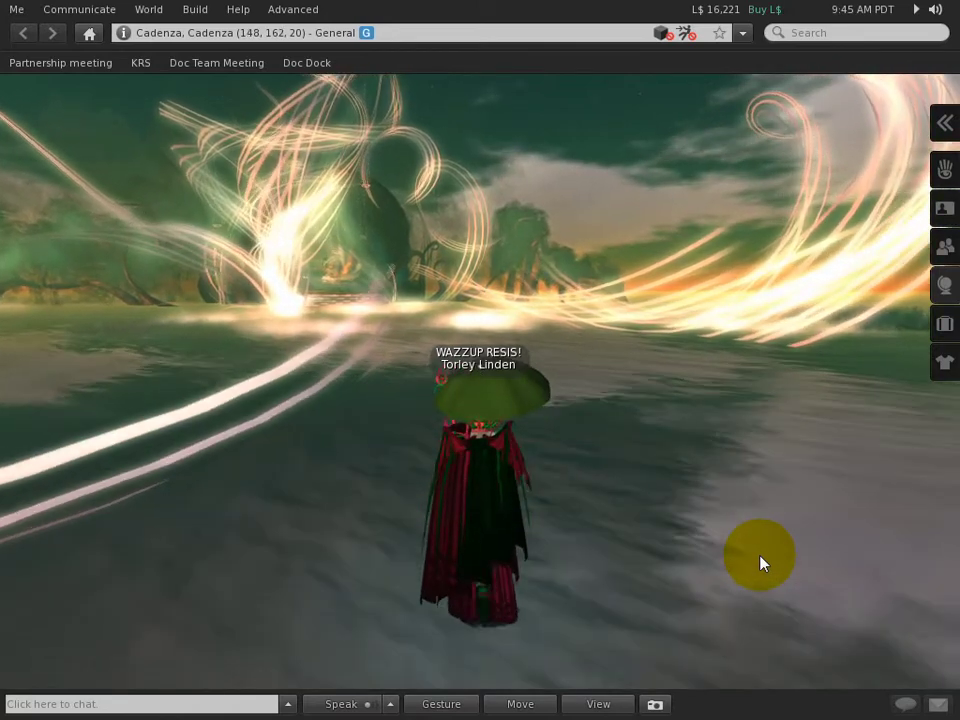
{"action": "key", "text": "Up"}
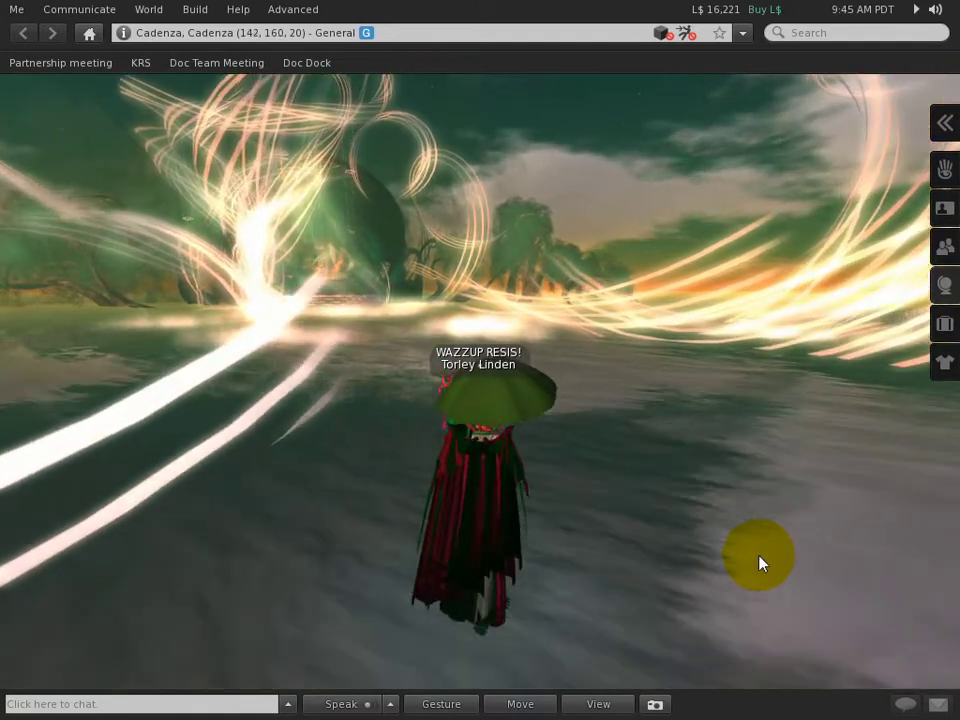
{"action": "key", "text": "Up"}
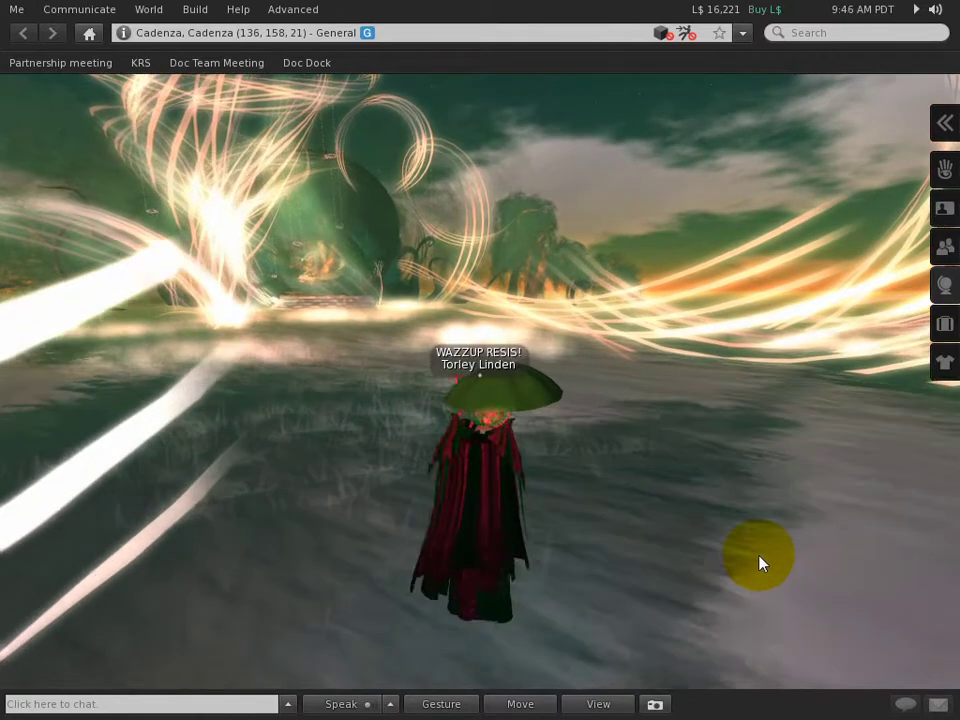
{"action": "key", "text": "Up"}
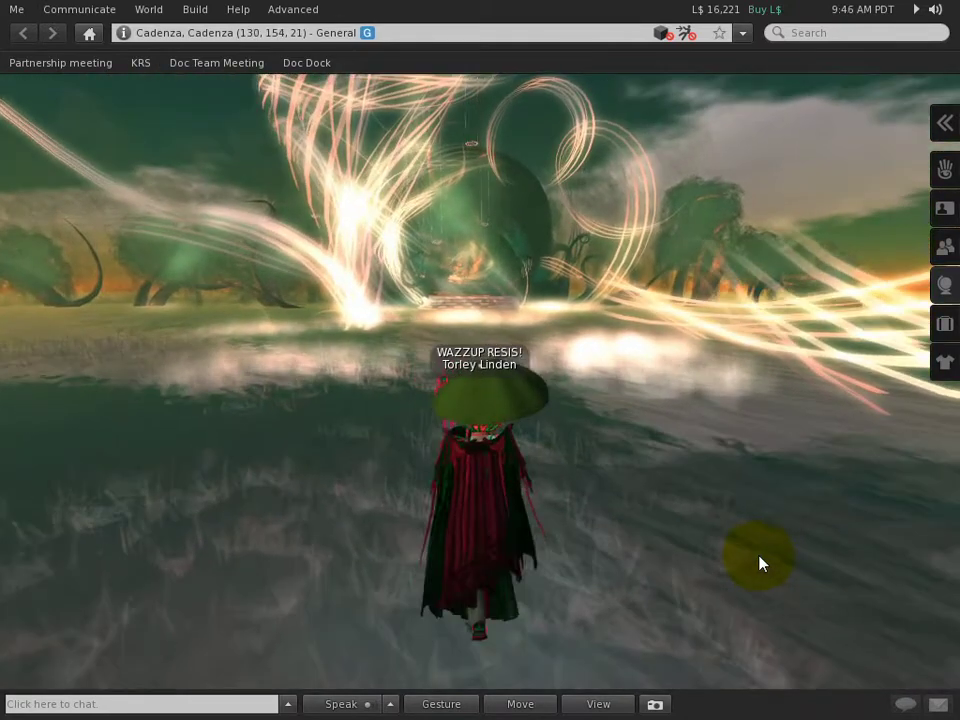
{"action": "key", "text": "Up"}
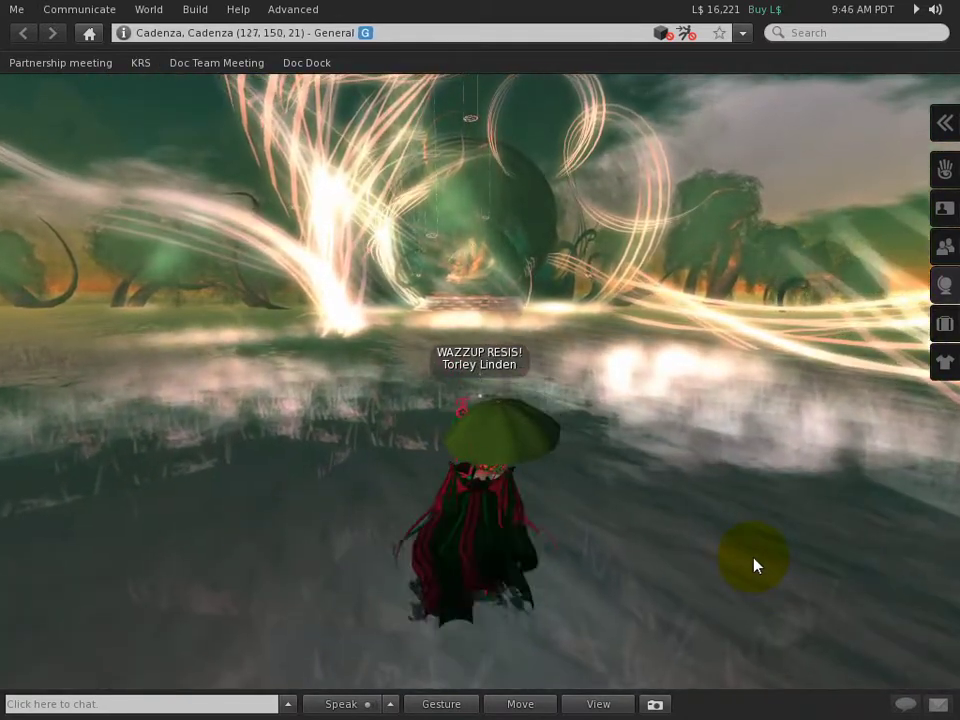
{"action": "key", "text": "Up"}
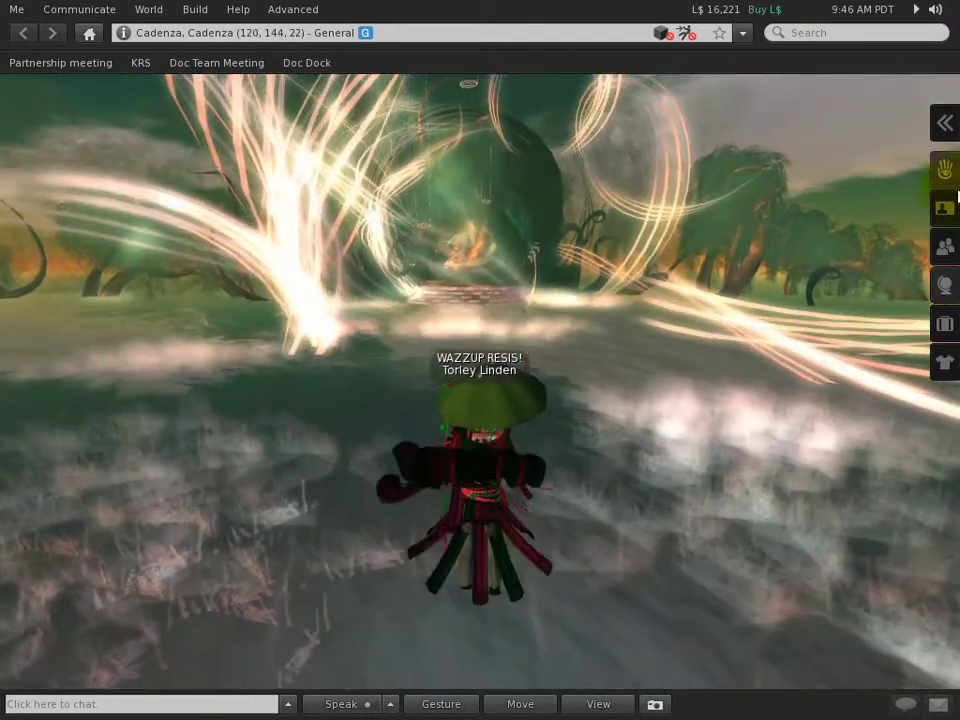
{"action": "key", "text": "Up"}
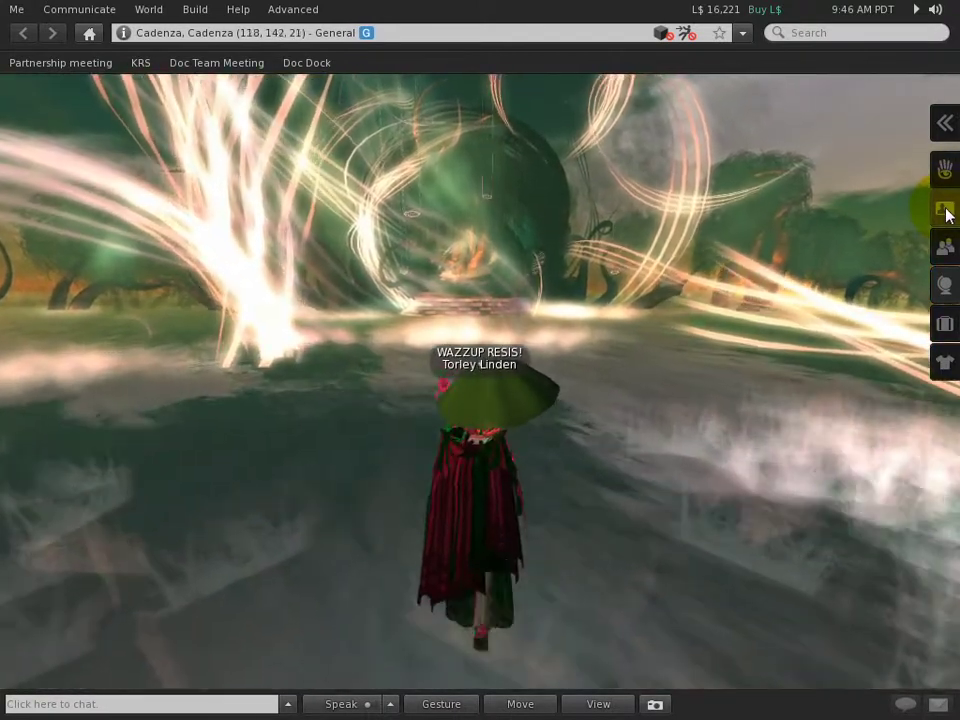
{"action": "key", "text": "Up"}
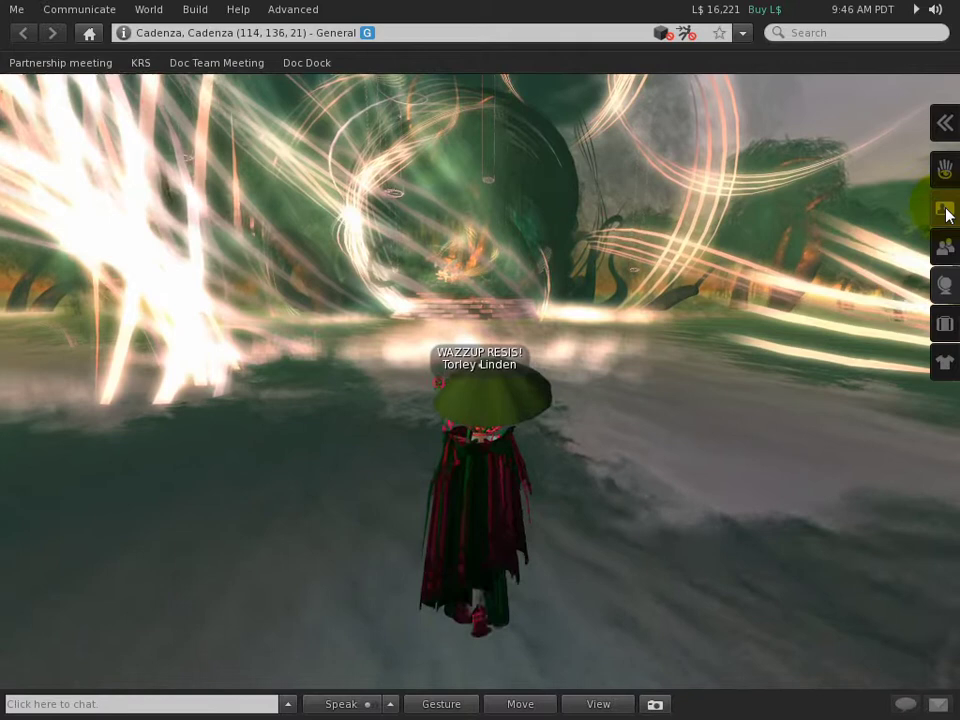
Display the picks in my own profile and bring up the choices for adding a new entry.
{"action": "left_click", "coordinate": [946, 210]}
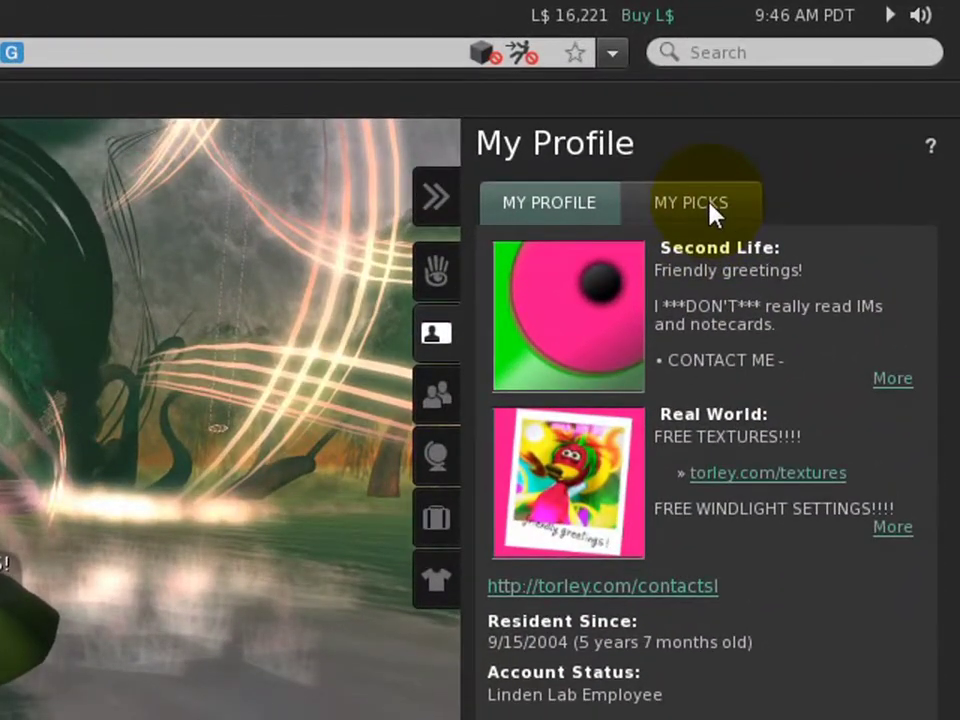
{"action": "left_click", "coordinate": [711, 210]}
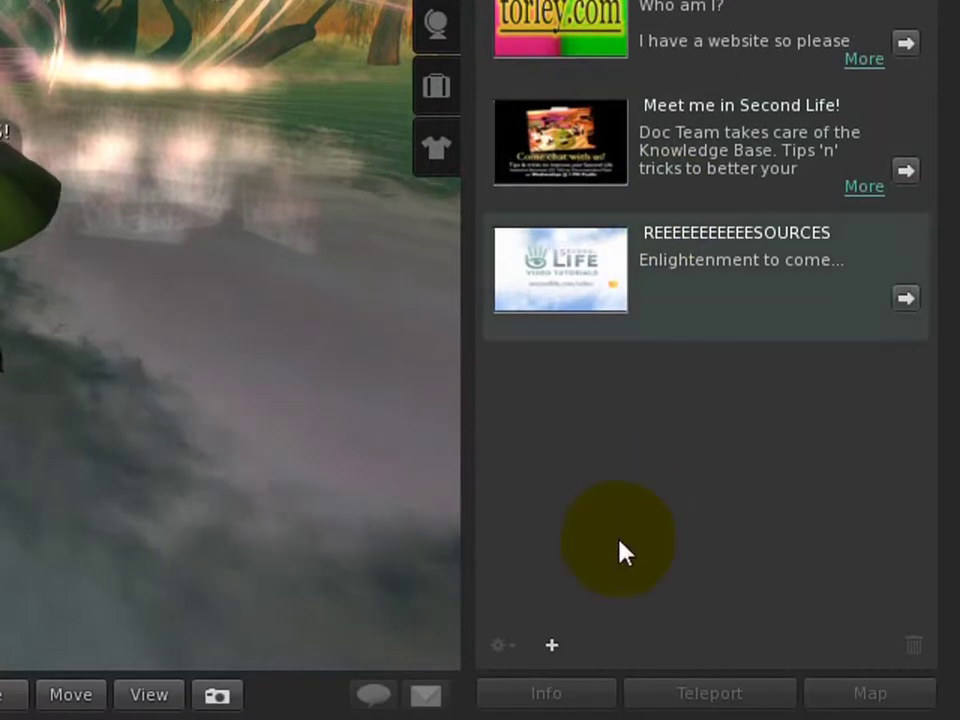
{"action": "left_click", "coordinate": [552, 645]}
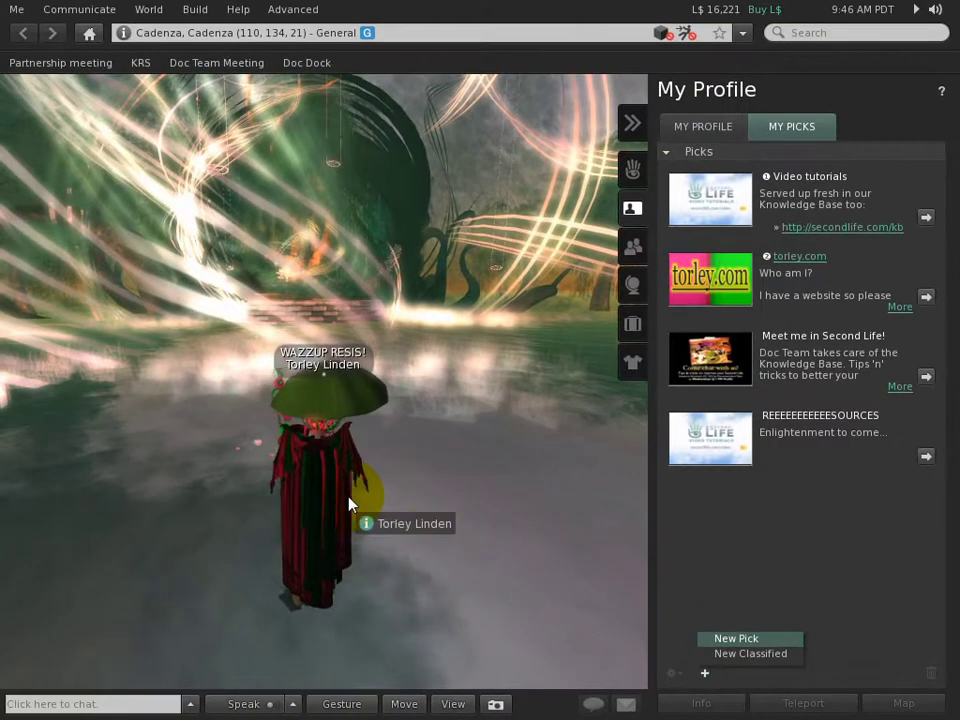
Fly the avatar to the piano beneath the glowing tree and sit on the piano bench.
{"action": "left_click", "coordinate": [448, 493]}
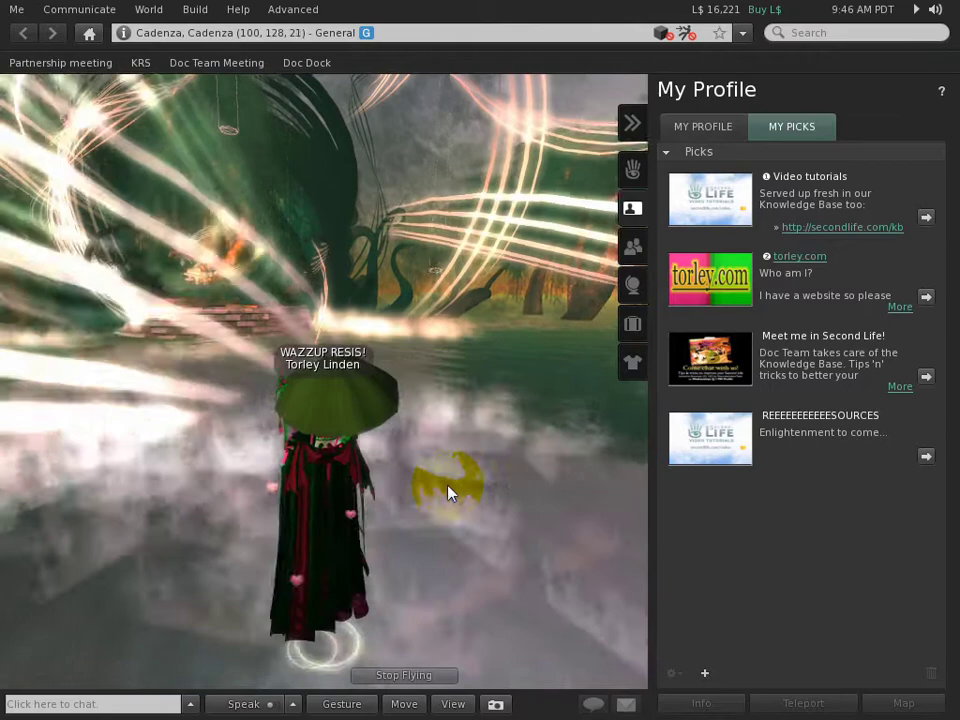
{"action": "left_click", "coordinate": [448, 493]}
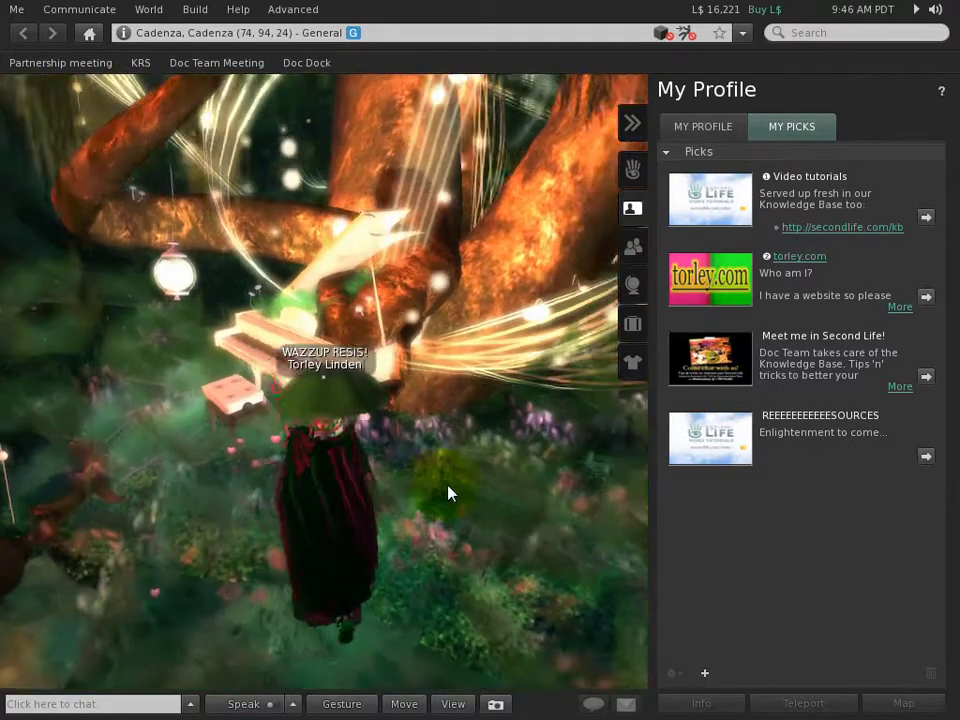
{"action": "right_click", "coordinate": [118, 404]}
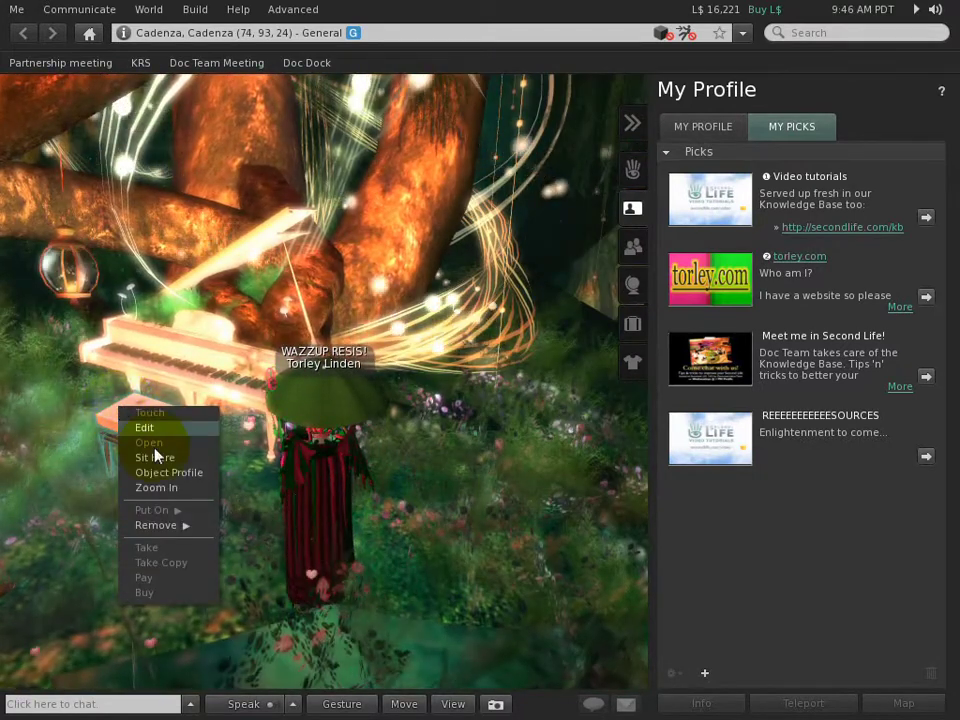
{"action": "left_click", "coordinate": [184, 457]}
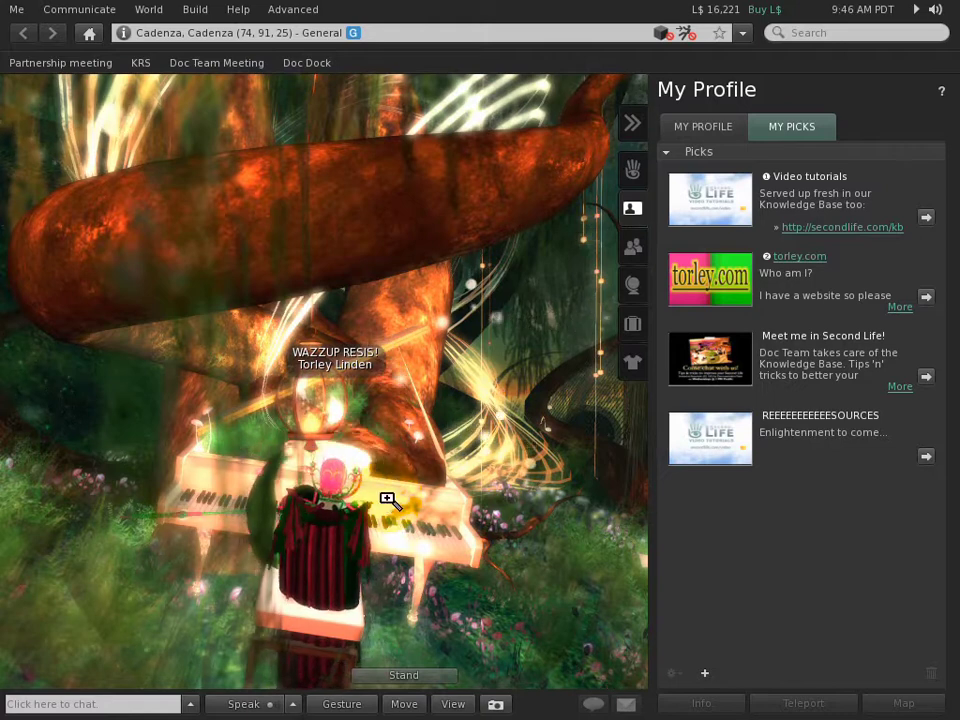
Frame the avatar at the piano from the side and start a new pick for this location.
{"action": "left_click_drag", "start_coordinate": [383, 503], "coordinate": [321, 401]}
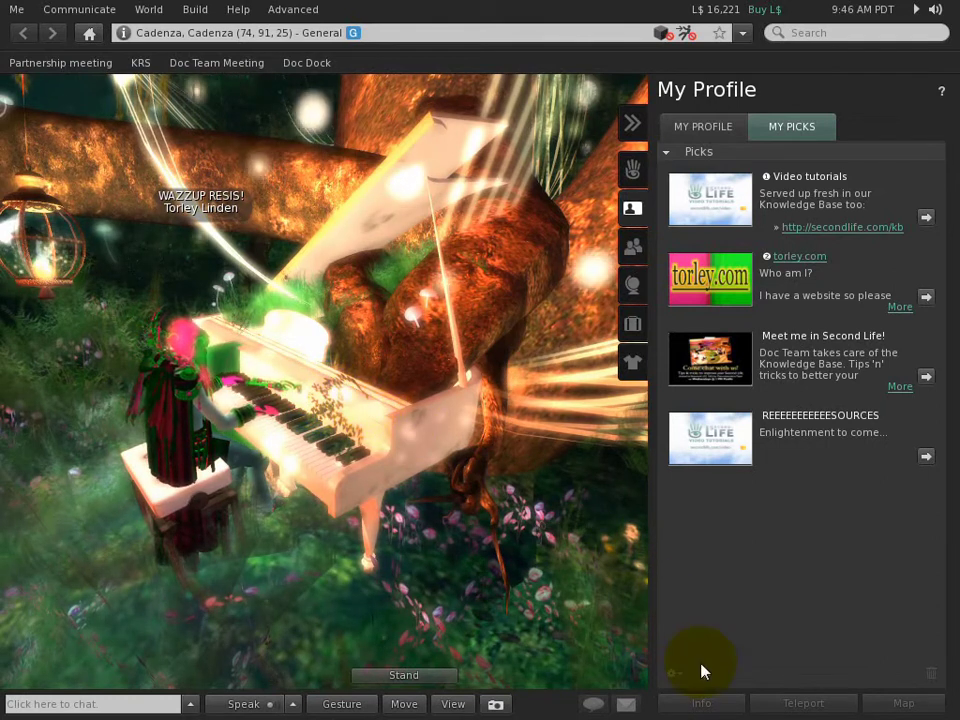
{"action": "left_click", "coordinate": [704, 674]}
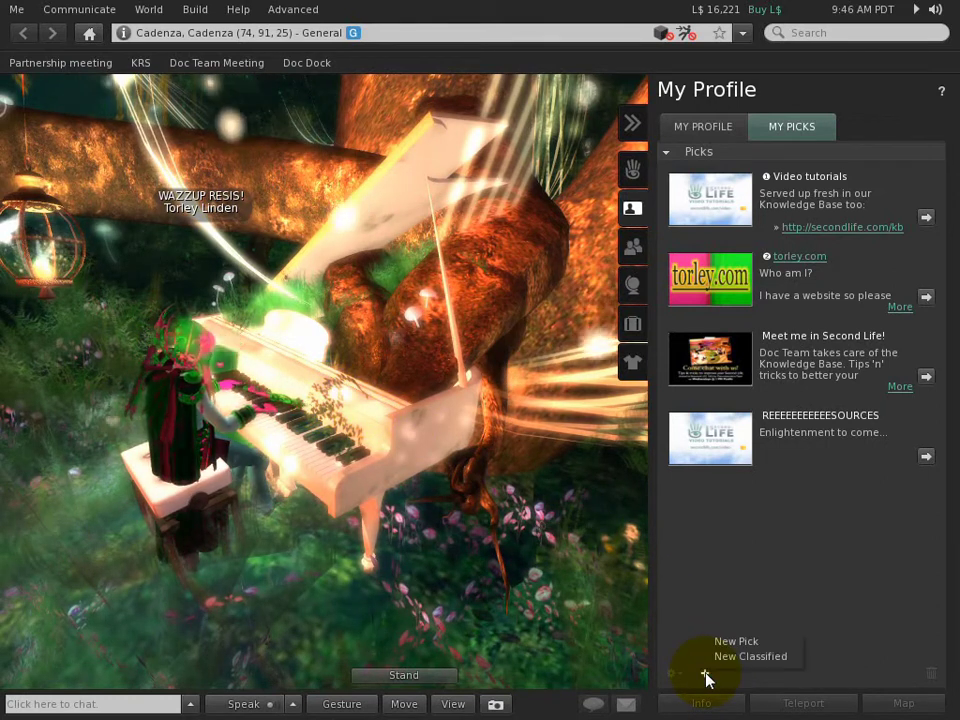
{"action": "left_click", "coordinate": [759, 641]}
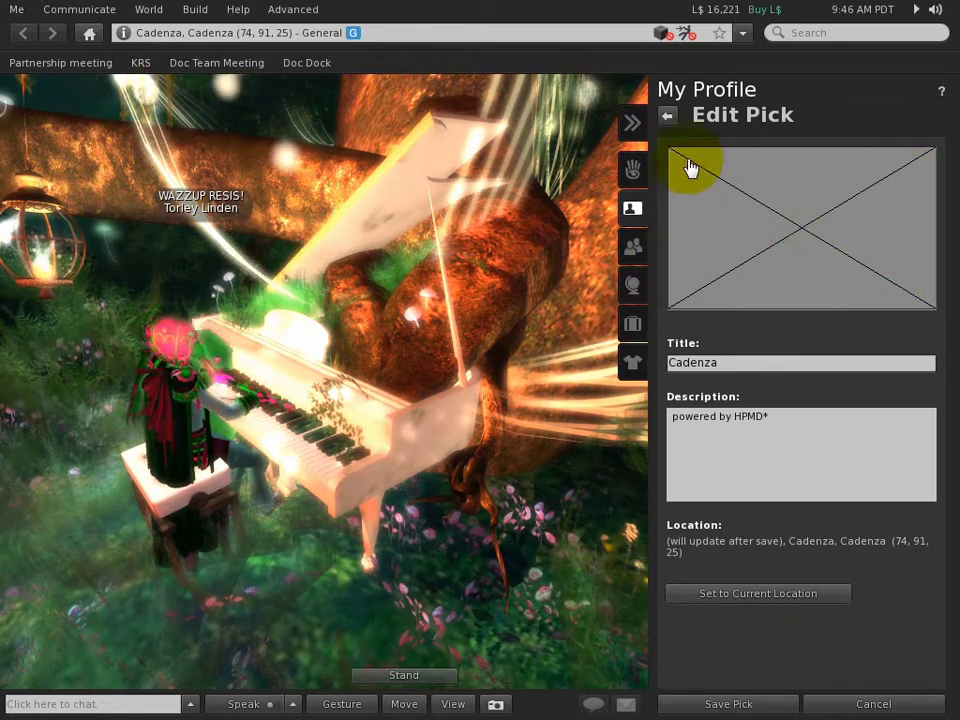
View the place profile of the current location, then return to the pick being edited.
{"action": "left_click", "coordinate": [122, 34]}
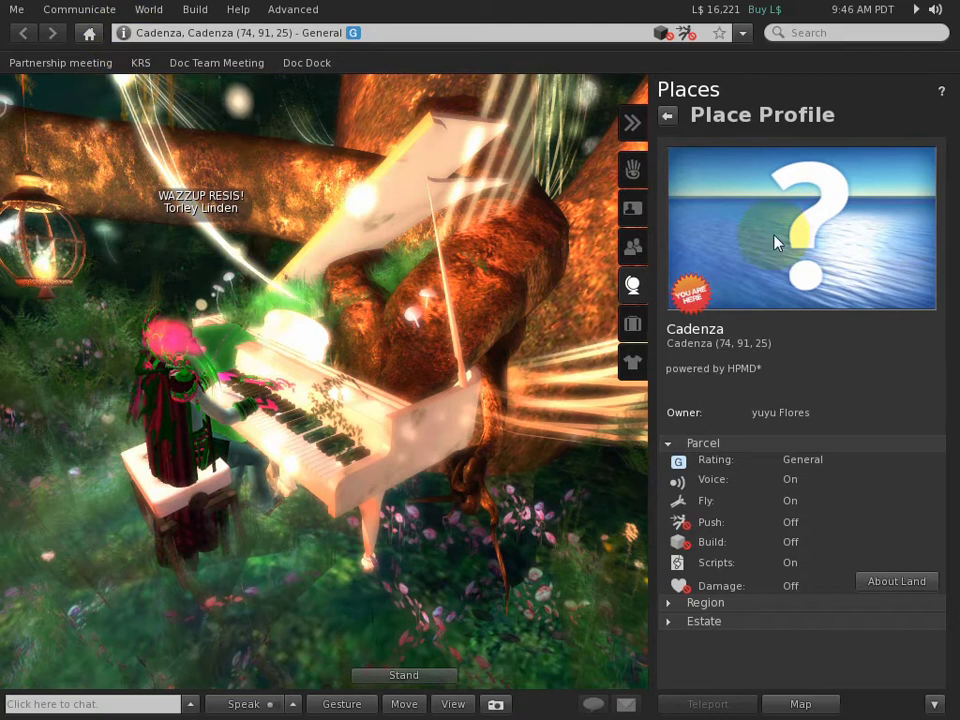
{"action": "left_click", "coordinate": [667, 116]}
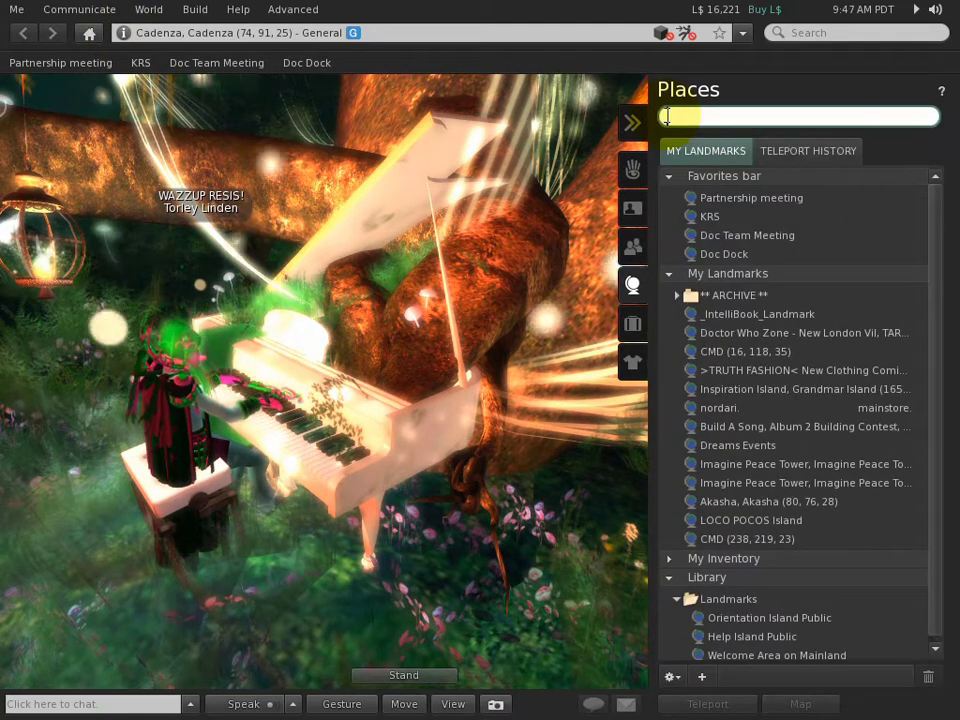
{"action": "left_click", "coordinate": [636, 217]}
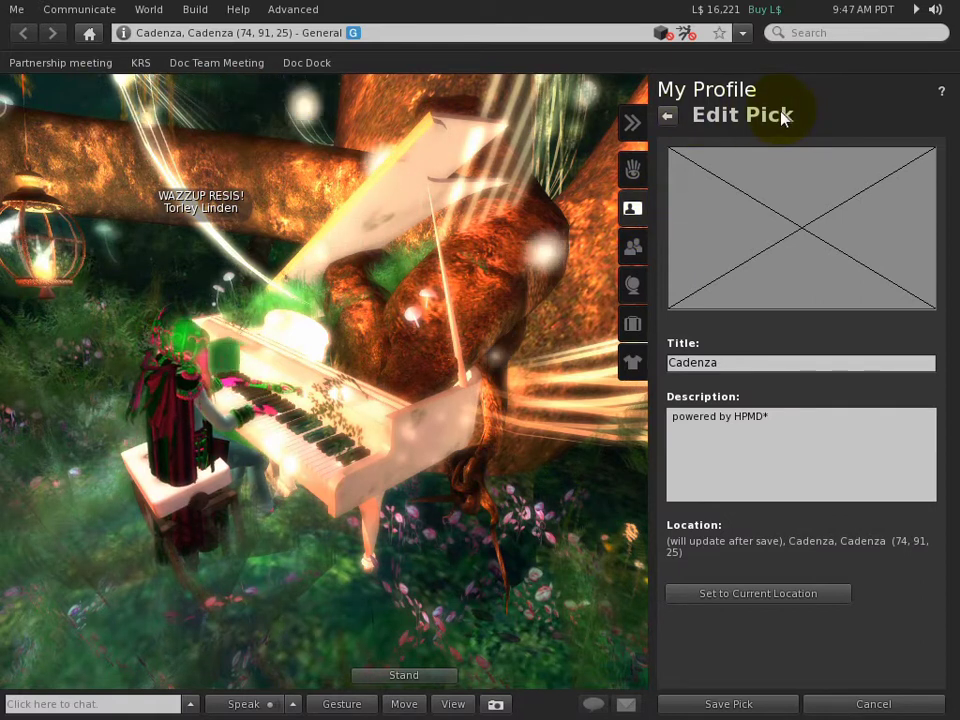
Title the pick "Cadenza - HAS NICE PIANO!", save it, and check the profile and its picks list.
{"action": "left_click", "coordinate": [735, 362]}
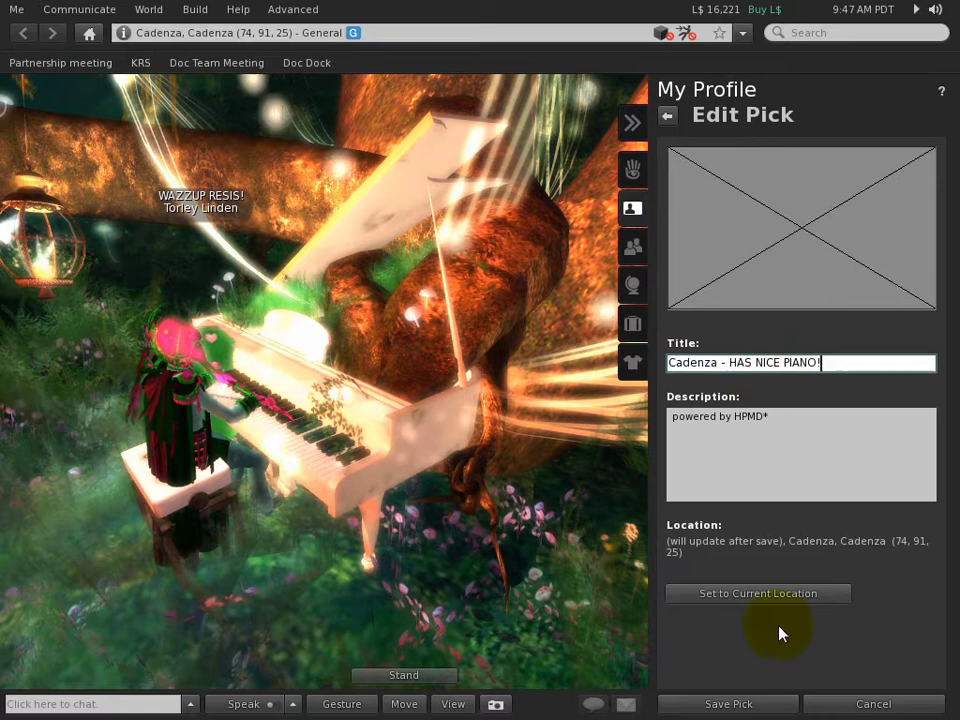
{"action": "left_click", "coordinate": [766, 706]}
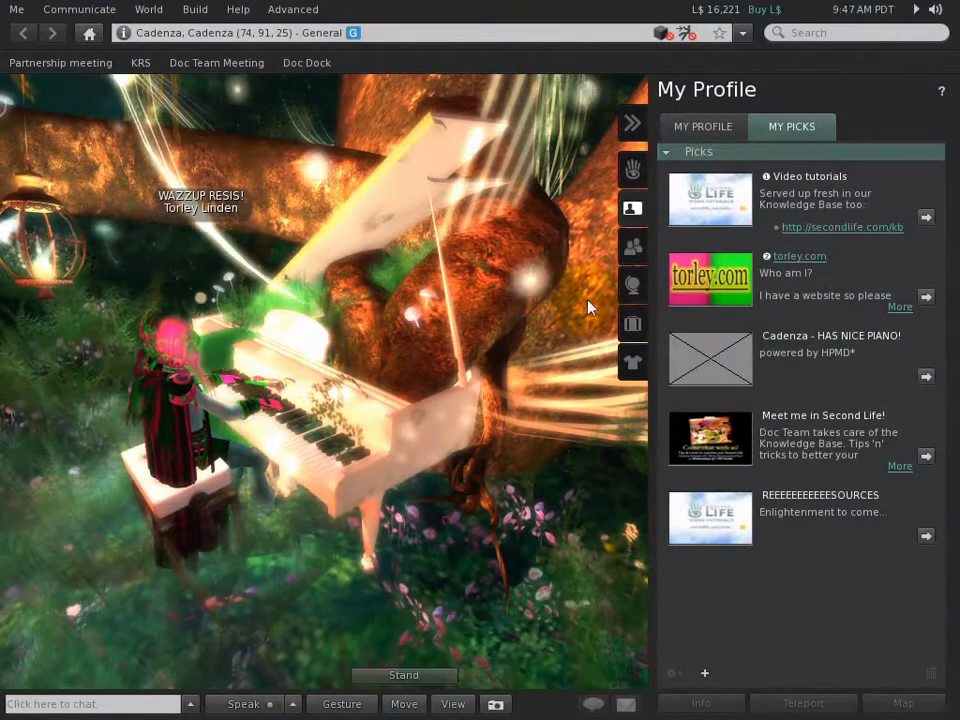
{"action": "left_click", "coordinate": [690, 126]}
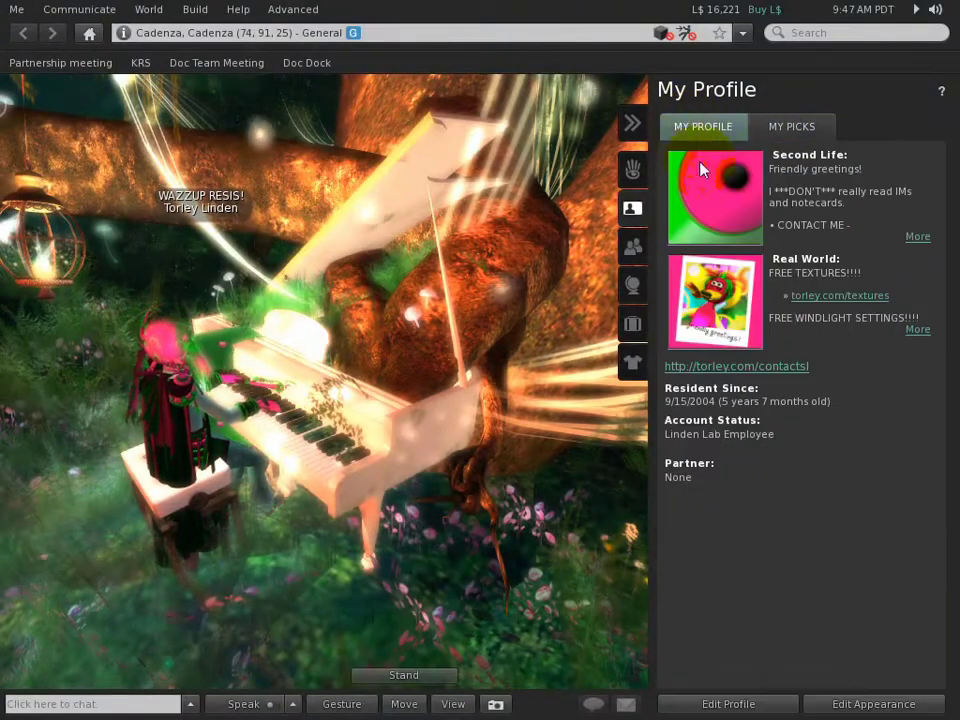
{"action": "left_click", "coordinate": [788, 126]}
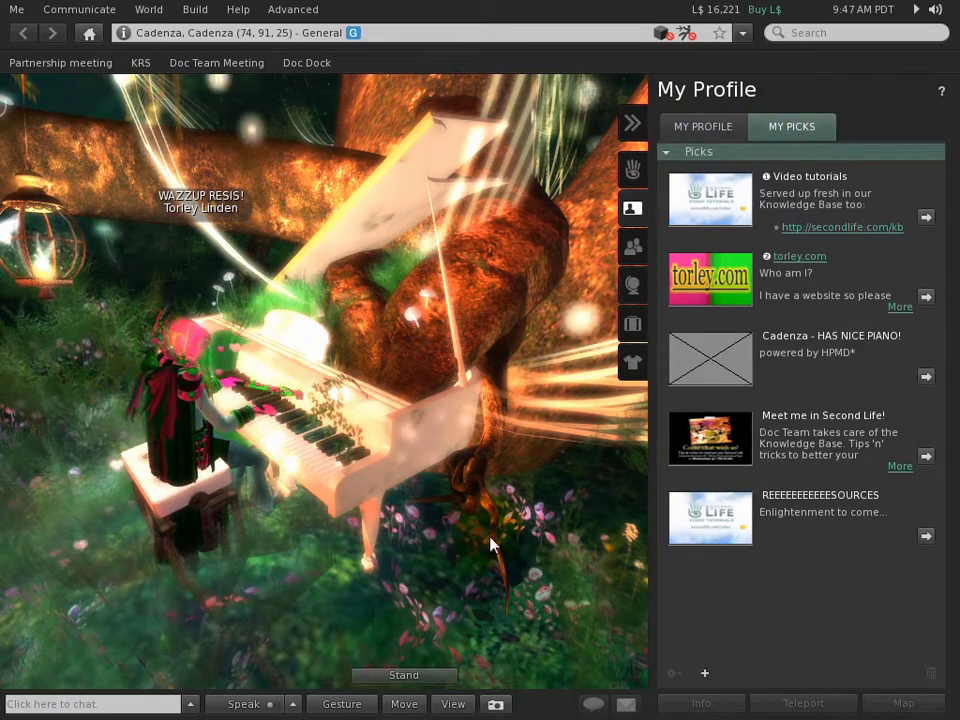
Start a snapshot of the piano scene and show the full set of snapshot options.
{"action": "left_click", "coordinate": [495, 705]}
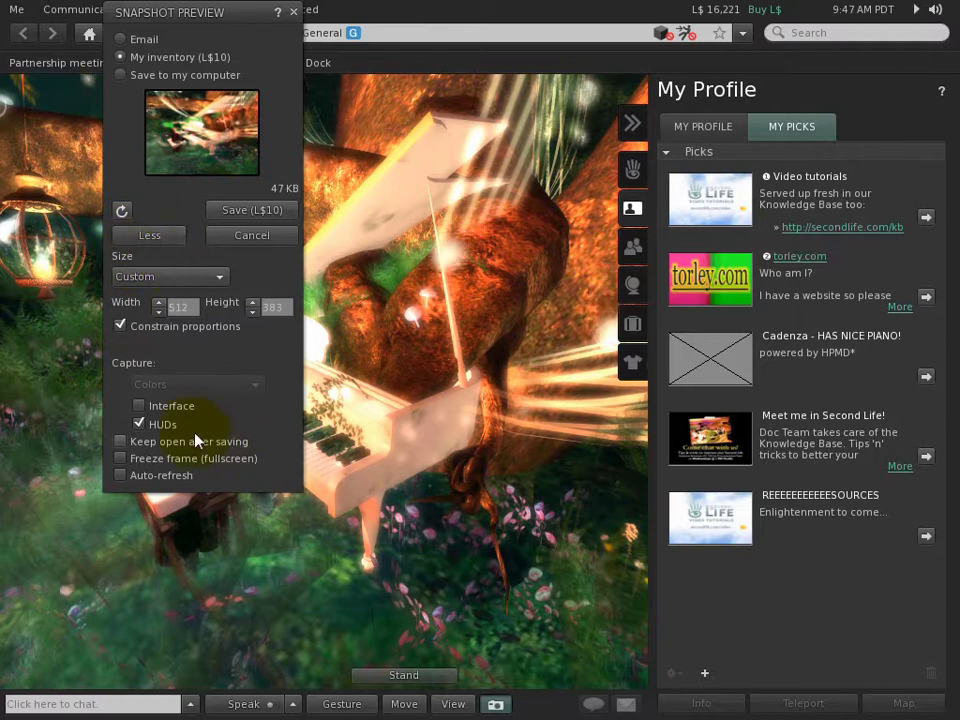
{"action": "left_click", "coordinate": [147, 238]}
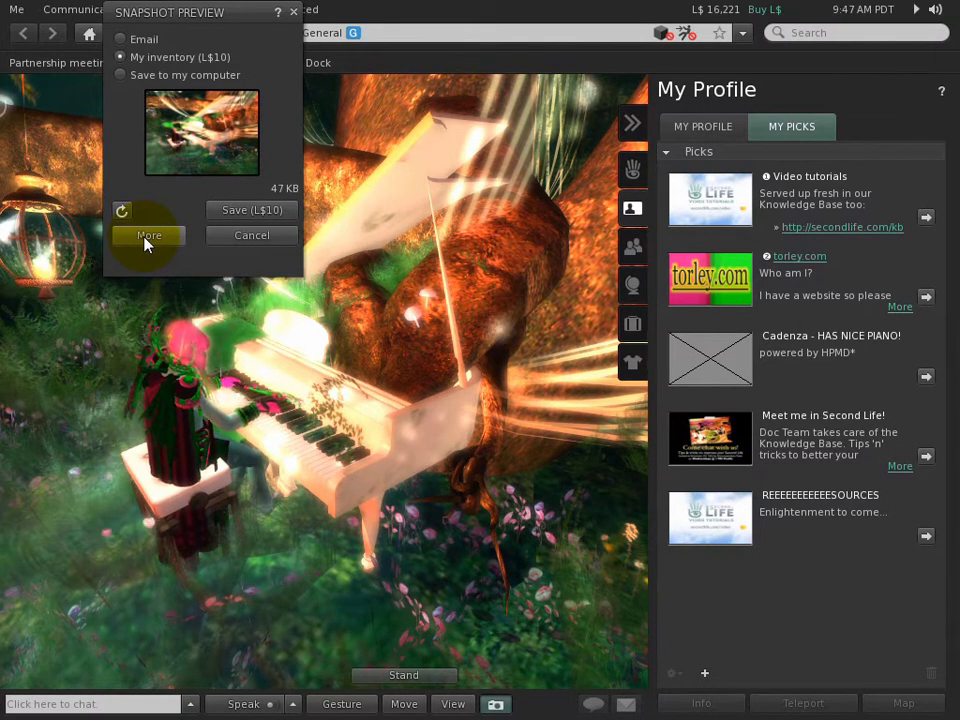
{"action": "left_click", "coordinate": [147, 236]}
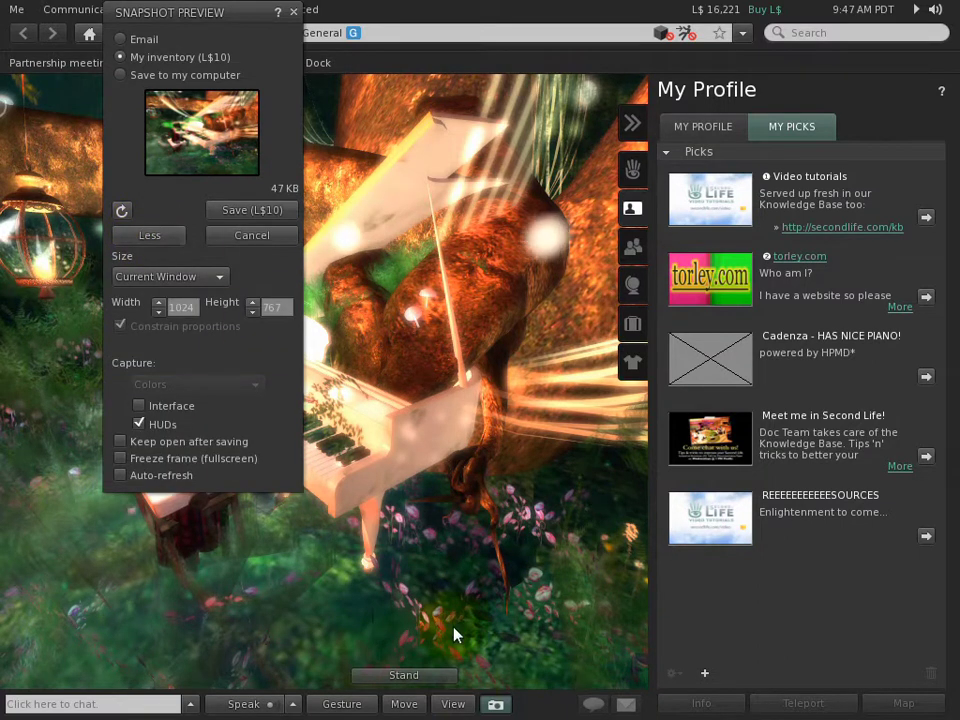
Bring up the camera controls and switch the camera to the Front View preset.
{"action": "left_click", "coordinate": [453, 704]}
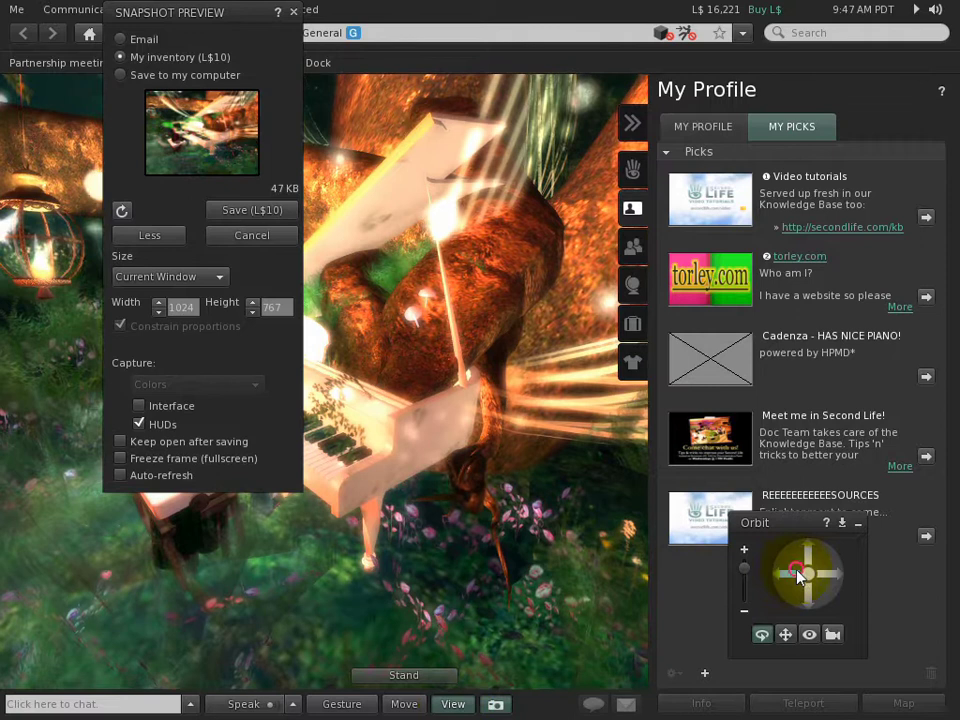
{"action": "left_click", "coordinate": [811, 634]}
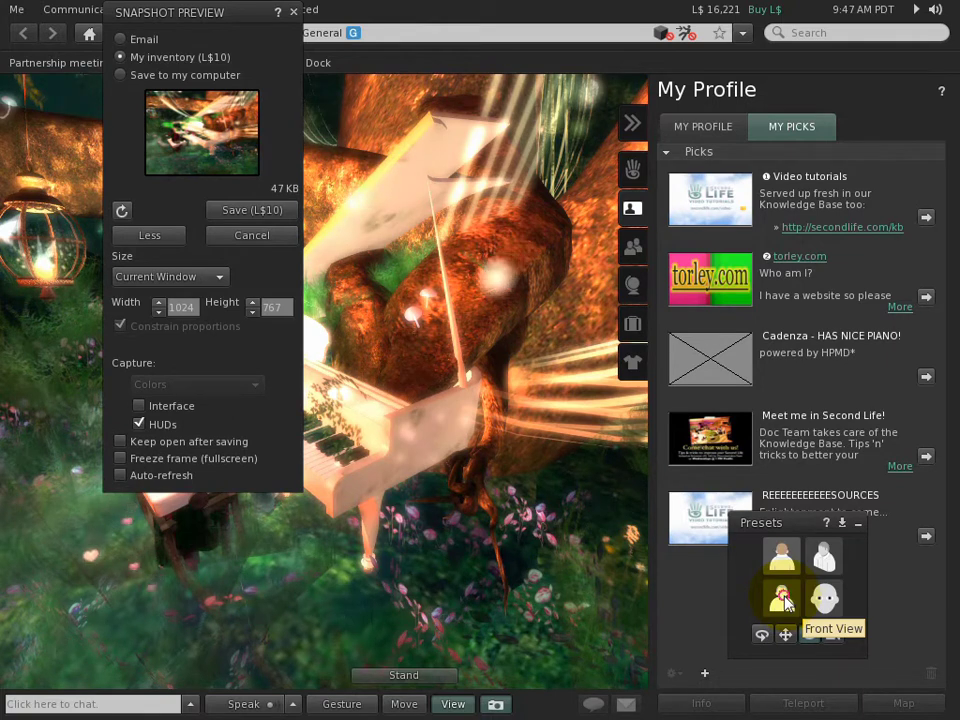
{"action": "left_click", "coordinate": [784, 599]}
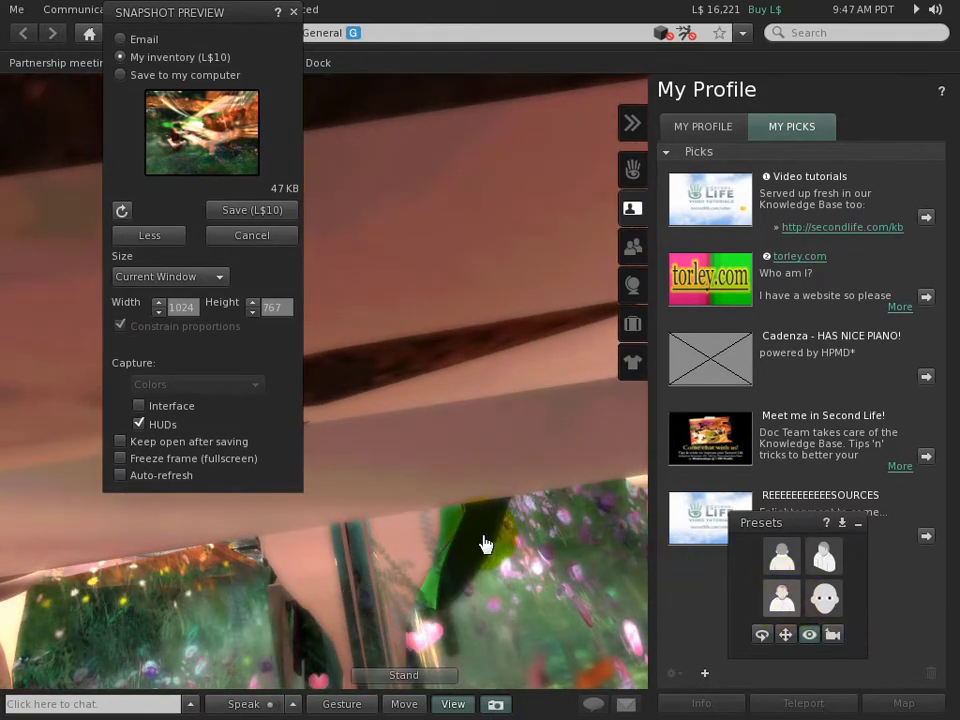
Stand the avatar up and switch the camera through the rear preset to the angled side preset, closing the camera controls.
{"action": "left_click", "coordinate": [405, 676]}
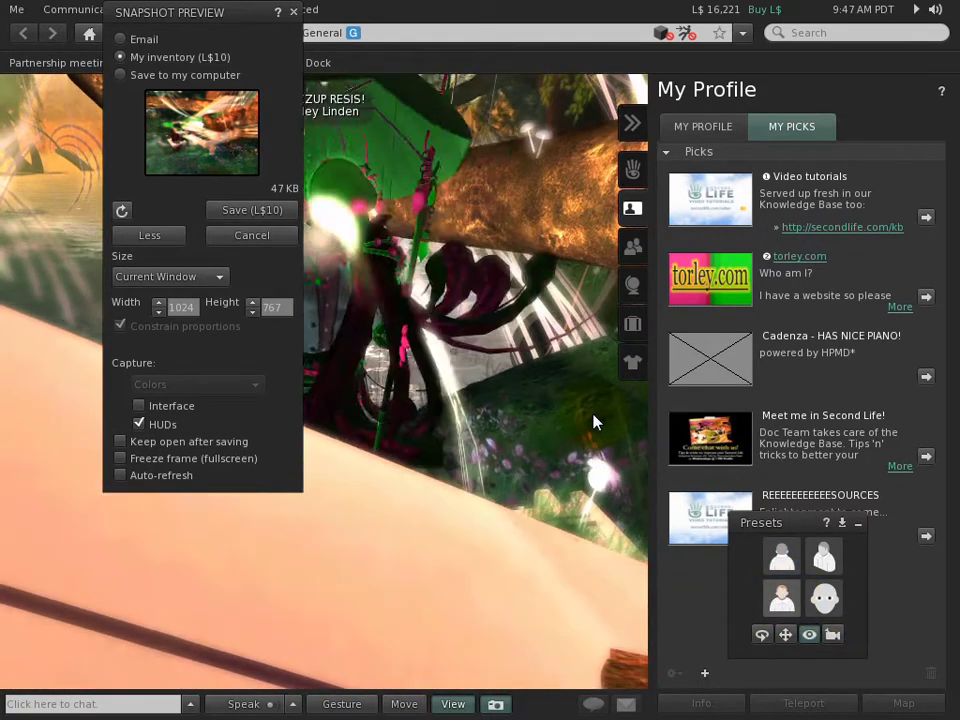
{"action": "left_click", "coordinate": [783, 557]}
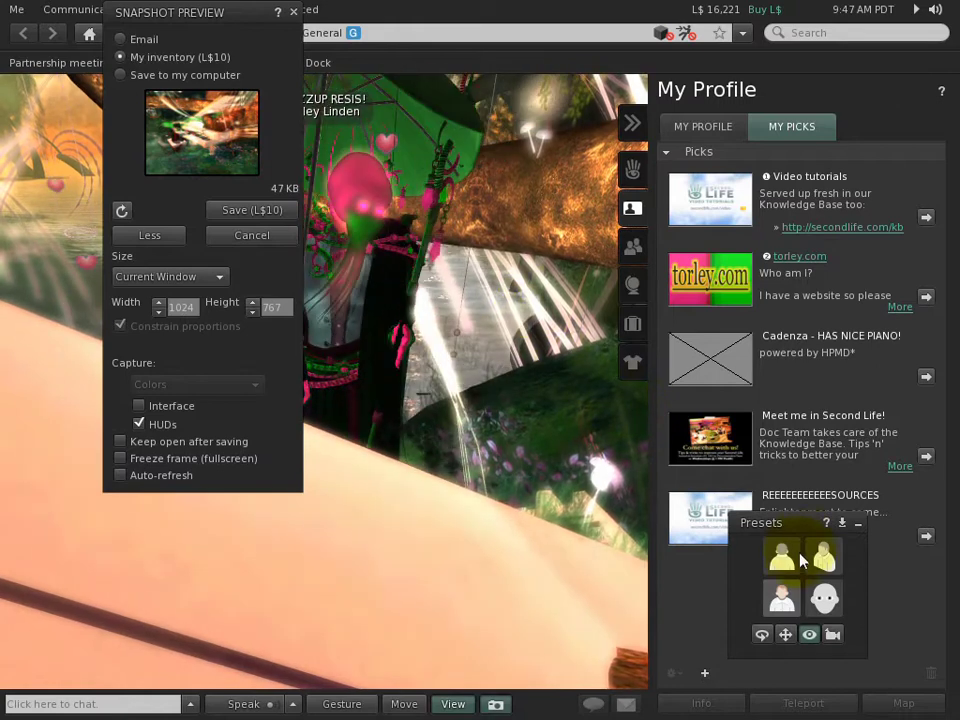
{"action": "left_click", "coordinate": [826, 558]}
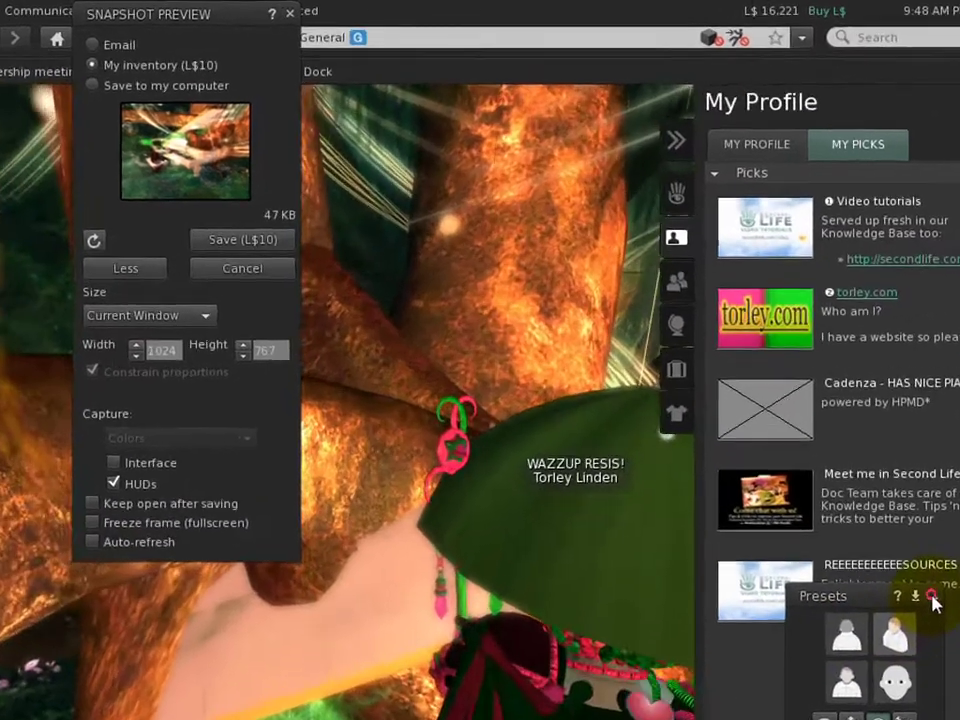
{"action": "left_click", "coordinate": [932, 597]}
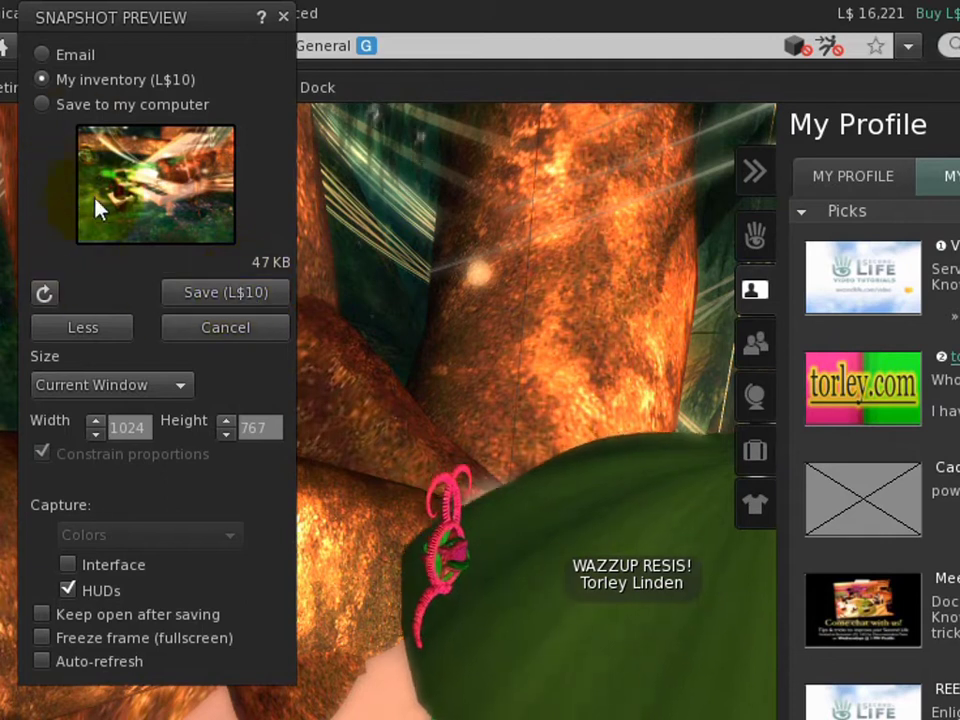
Save the piano snapshot to the inventory for L$10 and open the "Cadenza - HAS NICE PIANO!" pick for editing.
{"action": "left_click", "coordinate": [270, 292]}
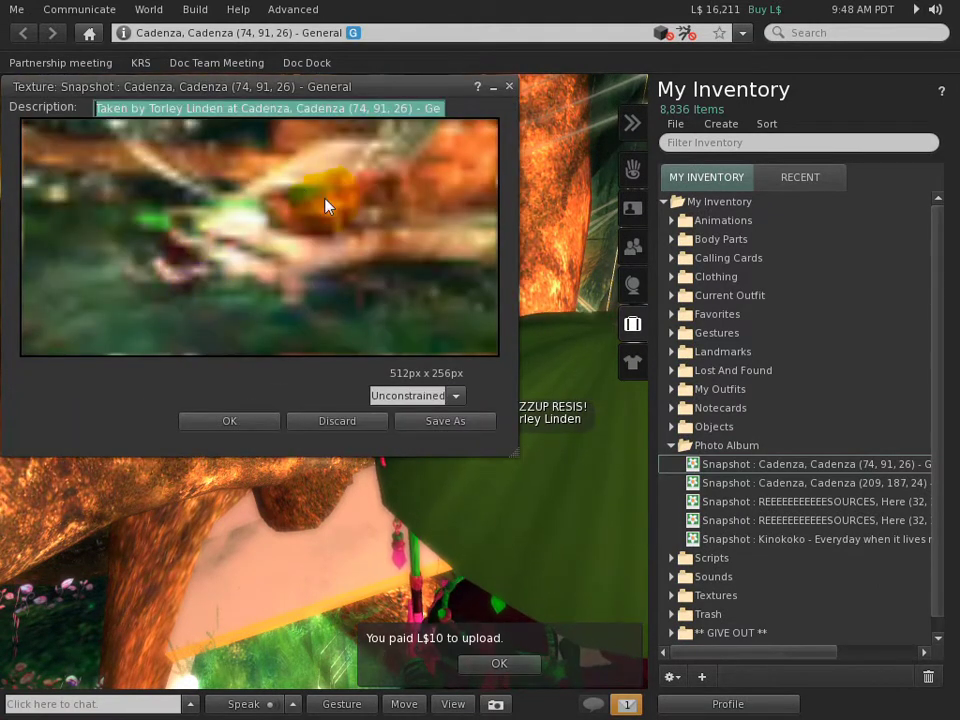
{"action": "left_click", "coordinate": [631, 211]}
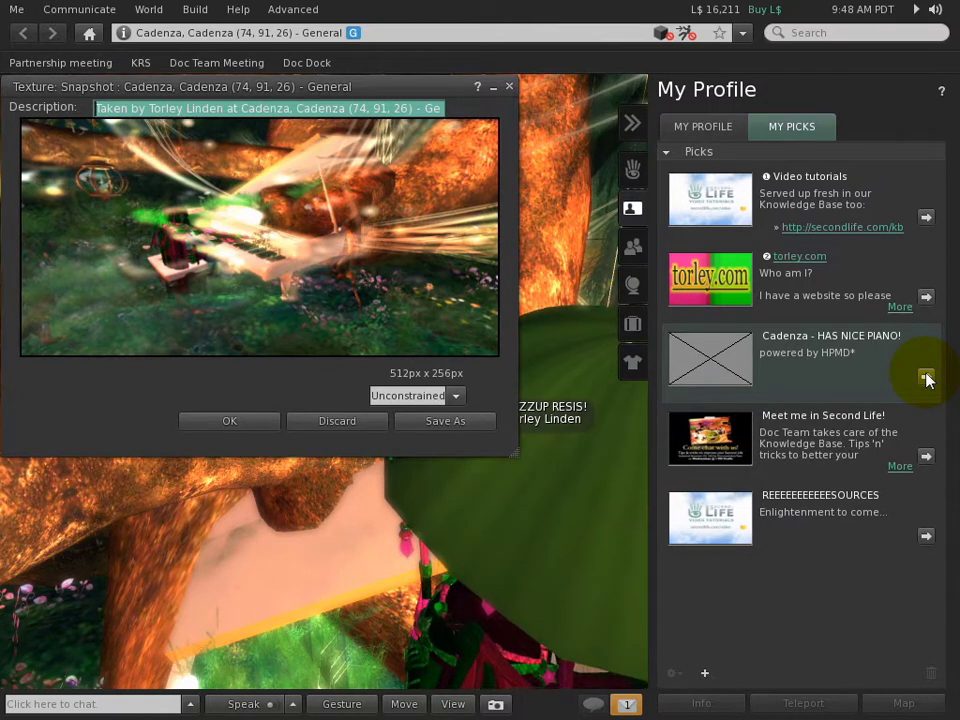
{"action": "right_click", "coordinate": [862, 372]}
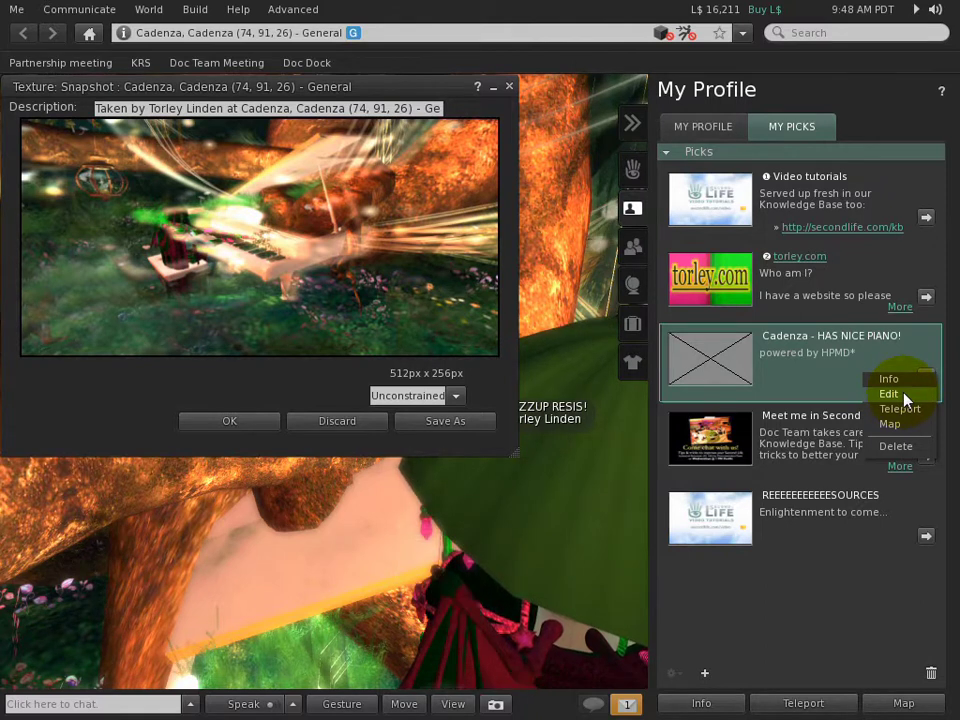
{"action": "left_click", "coordinate": [905, 397]}
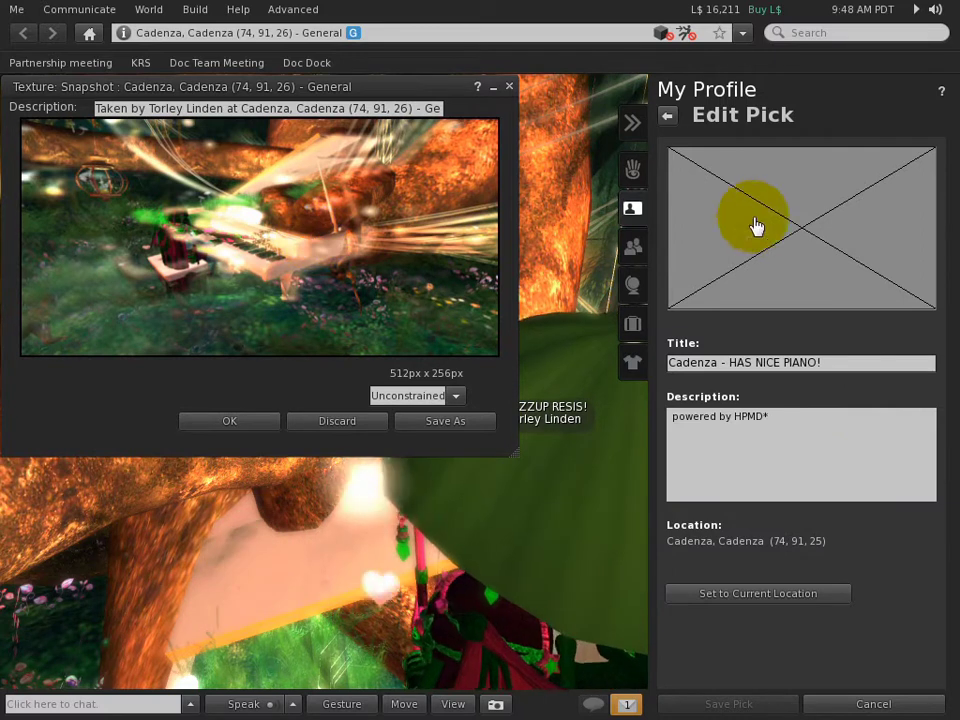
Set the pick's image to the Cadenza (74, 91, 26) snapshot from the Photo Album and save the pick.
{"action": "left_click", "coordinate": [787, 235]}
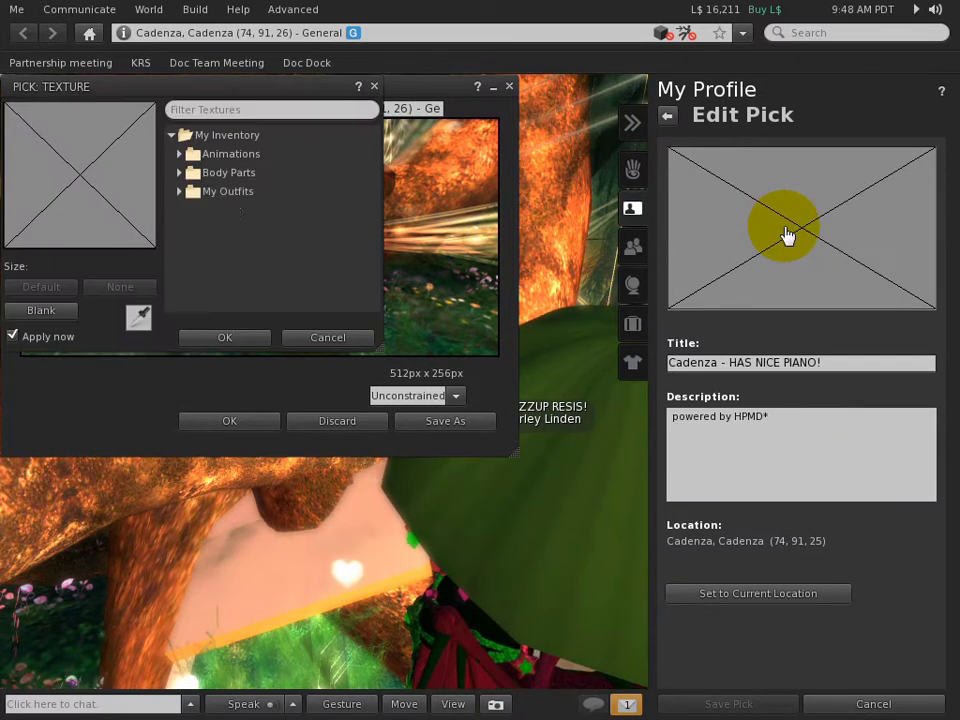
{"action": "left_click_drag", "start_coordinate": [257, 94], "coordinate": [505, 130]}
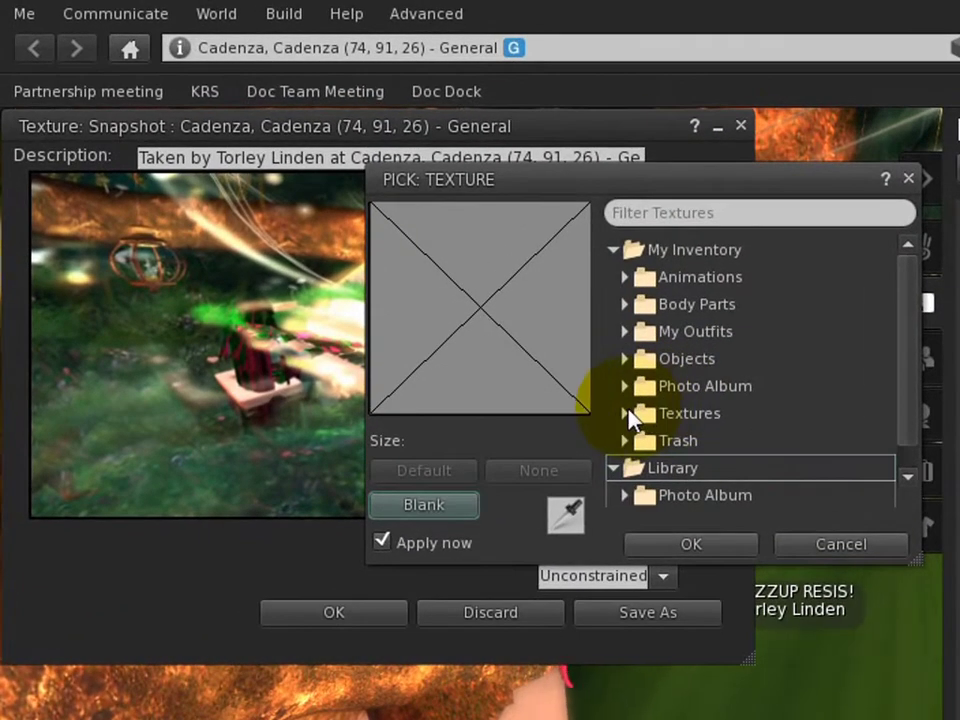
{"action": "left_click", "coordinate": [625, 386]}
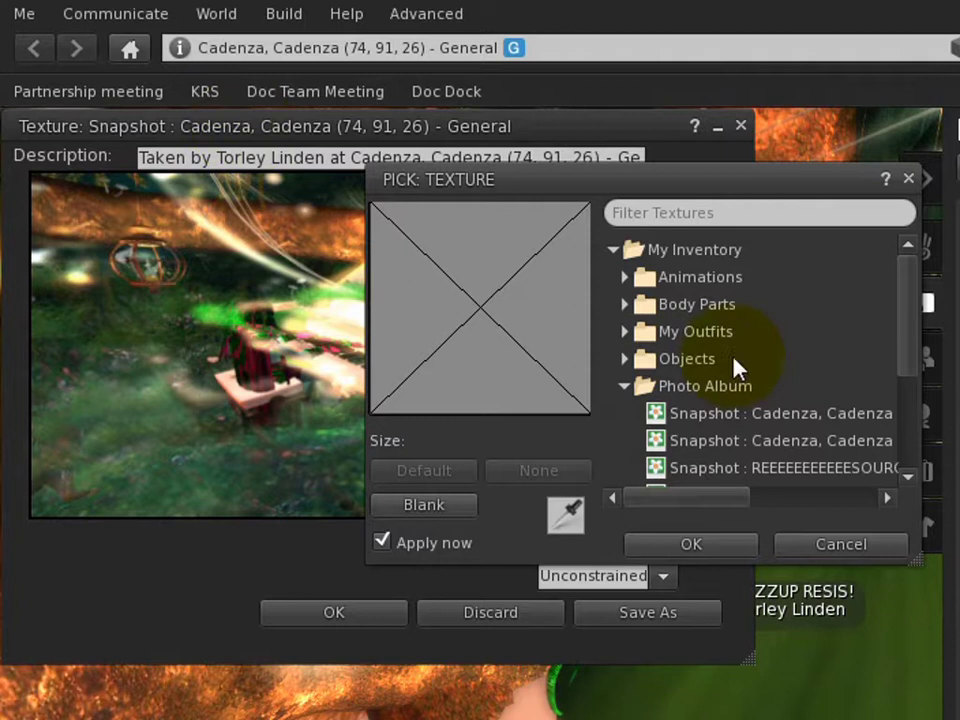
{"action": "left_click", "coordinate": [714, 413]}
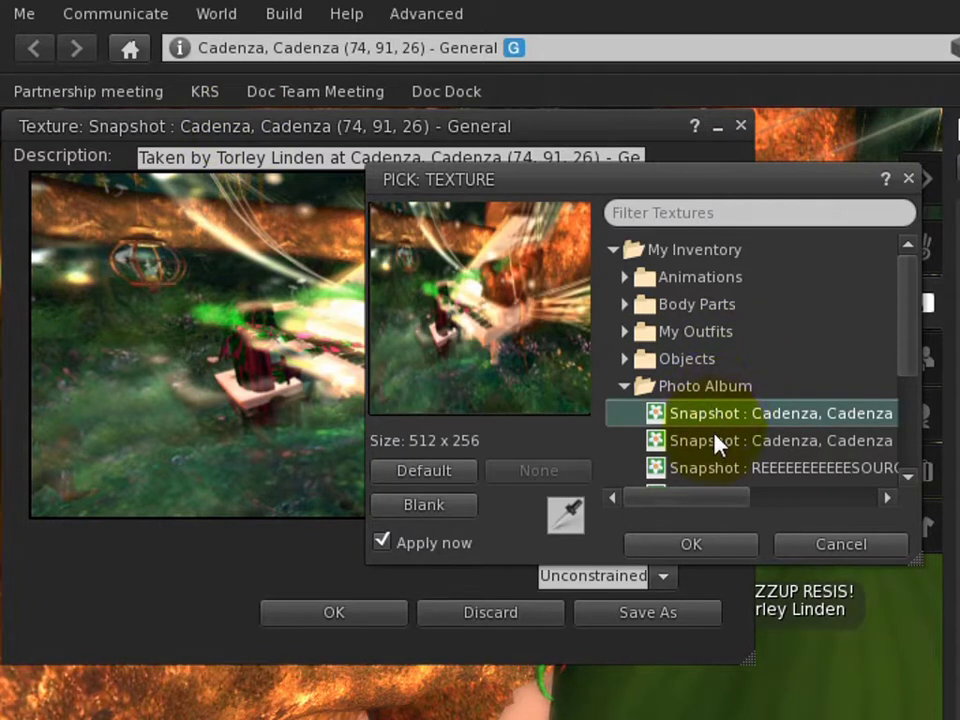
{"action": "left_click", "coordinate": [716, 441]}
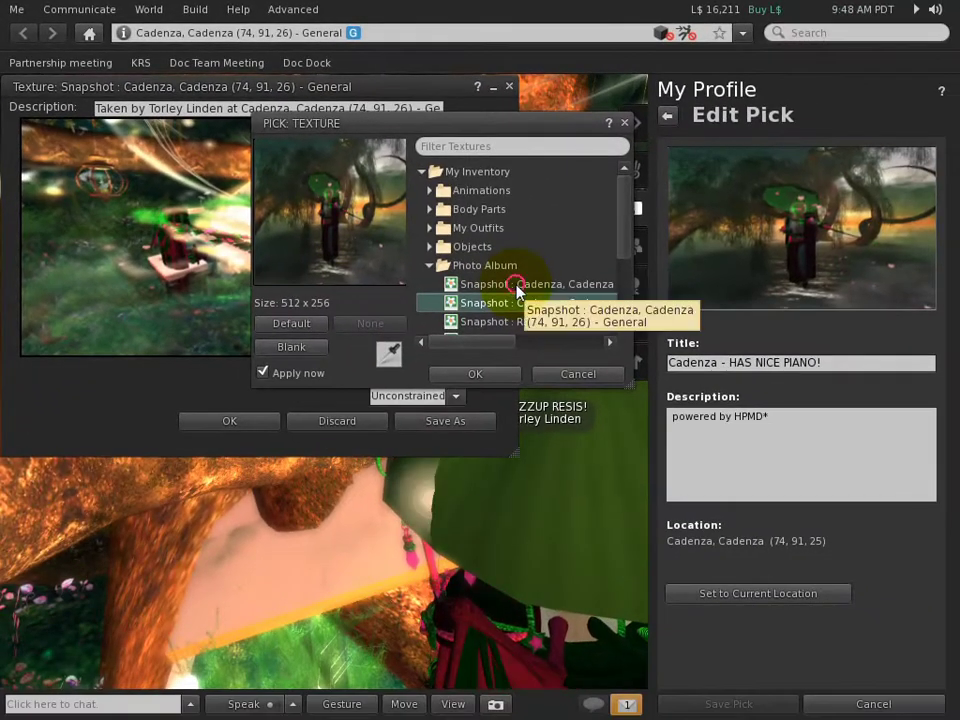
{"action": "left_click", "coordinate": [517, 286]}
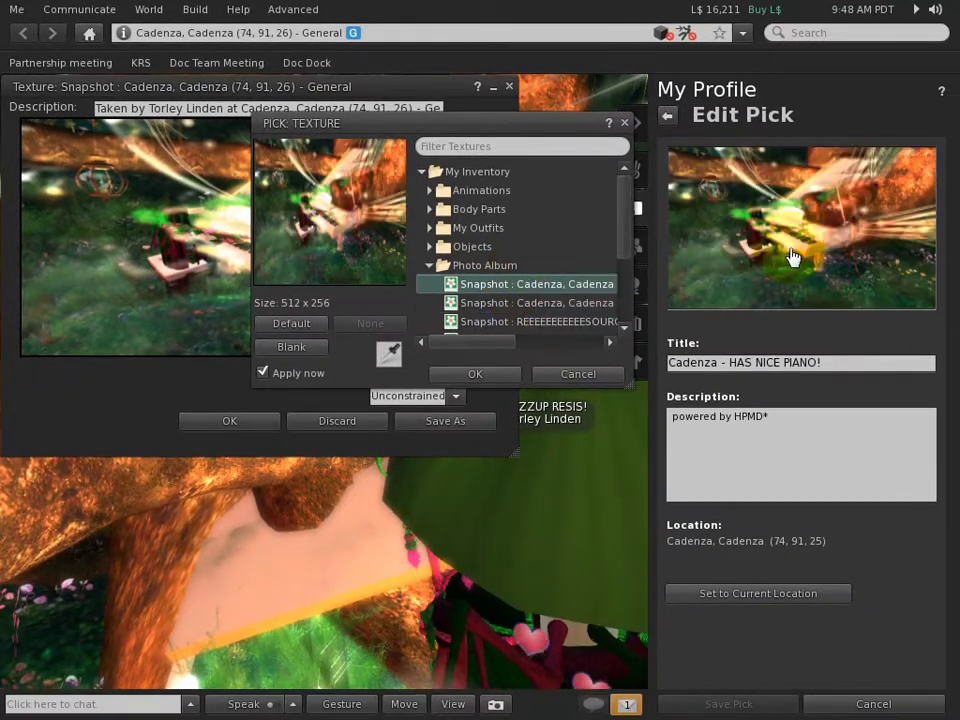
{"action": "left_click", "coordinate": [493, 375]}
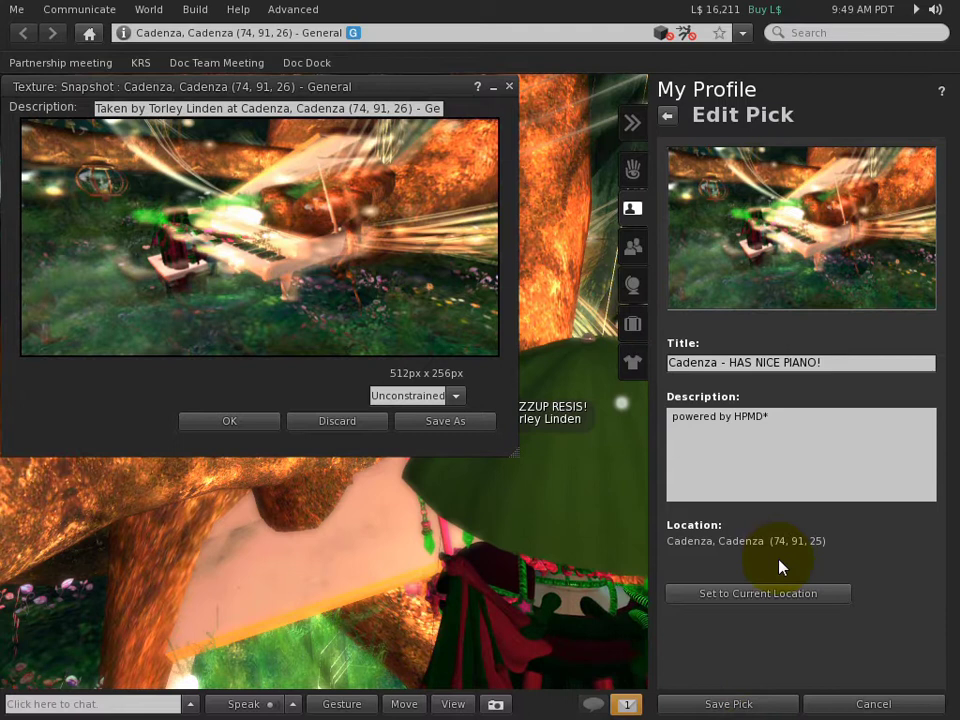
{"action": "left_click", "coordinate": [506, 87]}
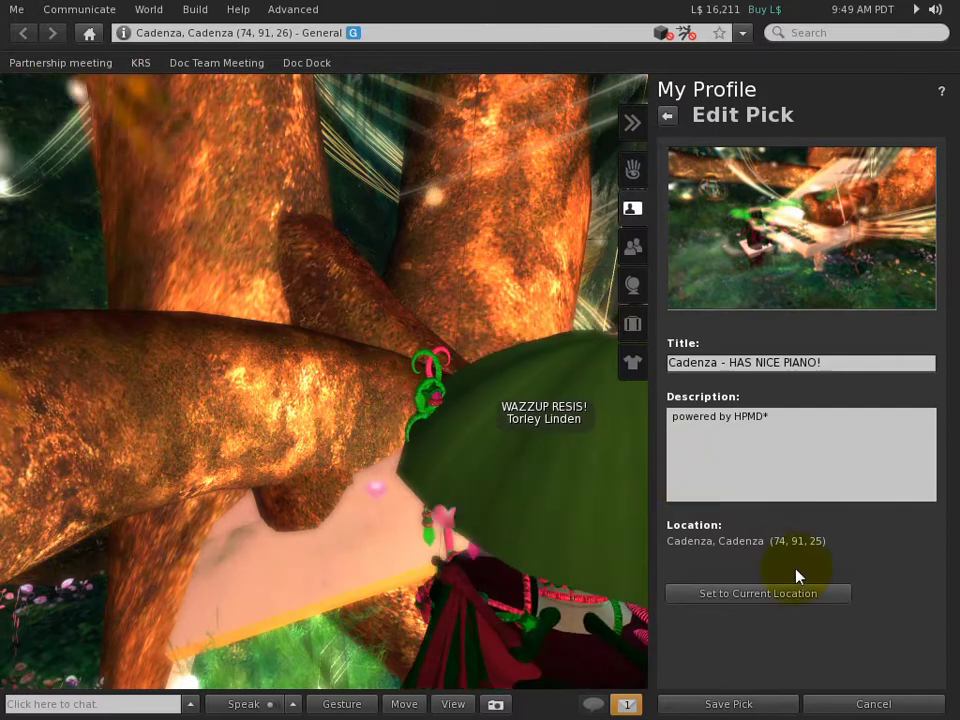
{"action": "left_click", "coordinate": [778, 704]}
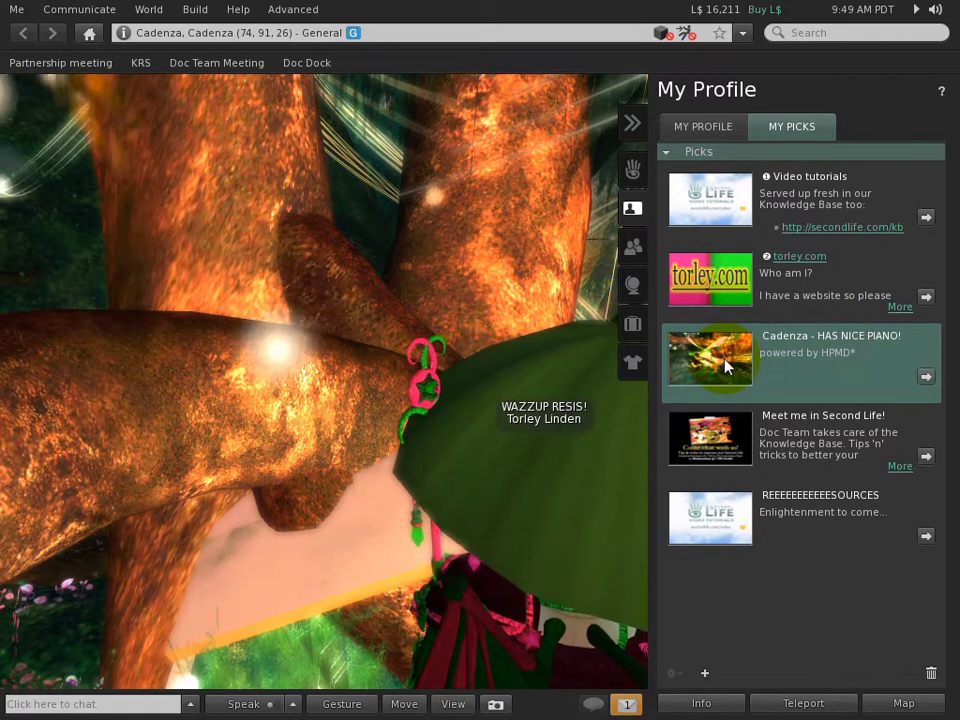
Fly out to find a nearby resident and browse the picks in that resident's profile.
{"action": "left_click", "coordinate": [633, 250]}
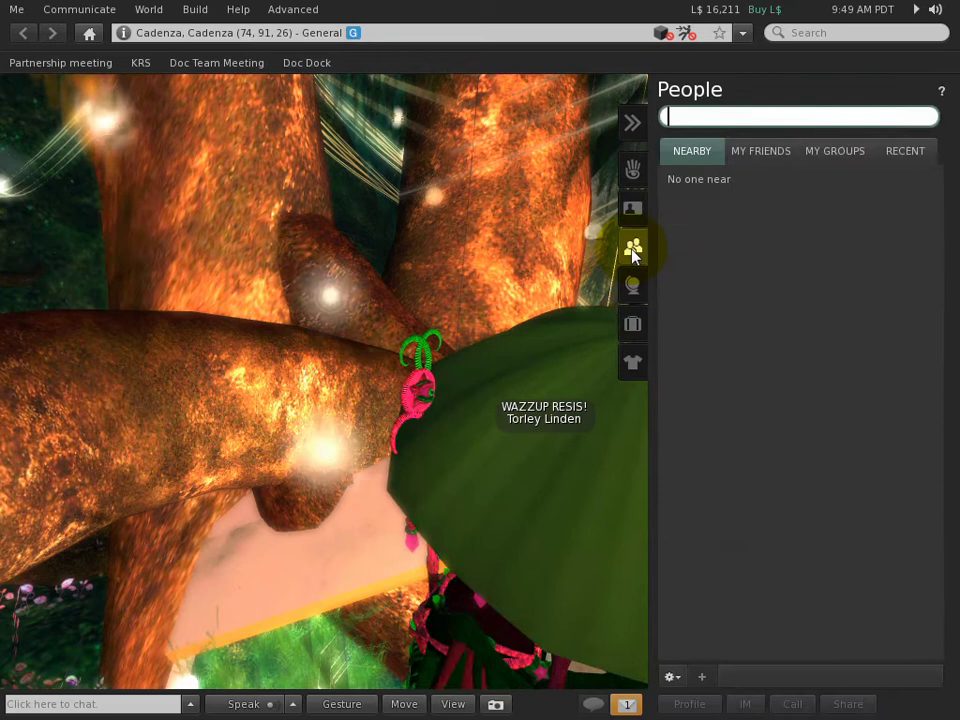
{"action": "left_click", "coordinate": [480, 291]}
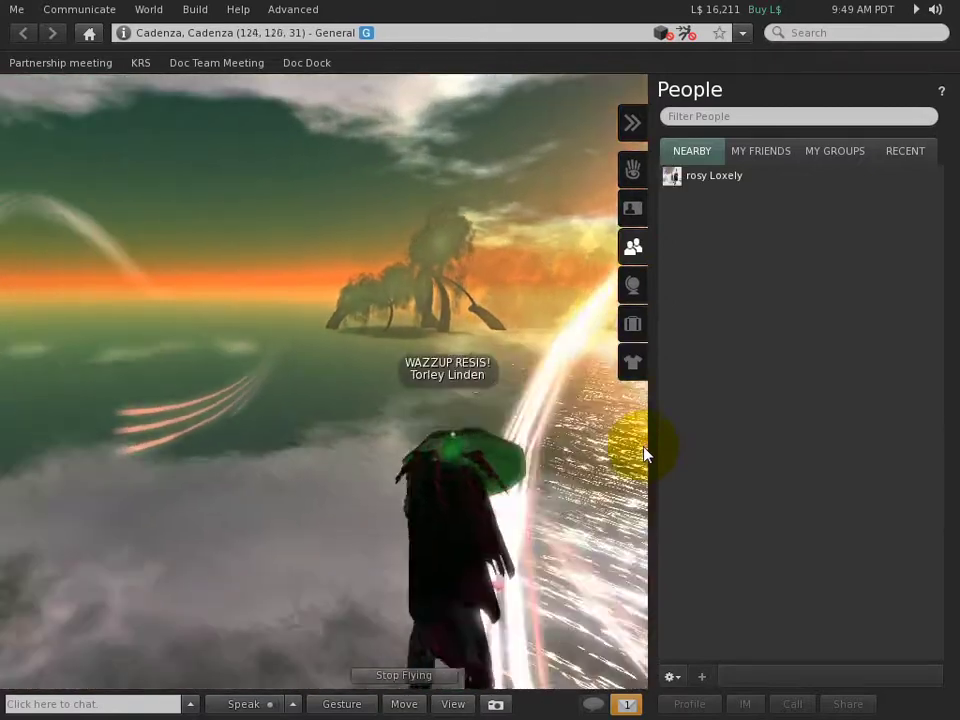
{"action": "mouse_move", "coordinate": [746, 186]}
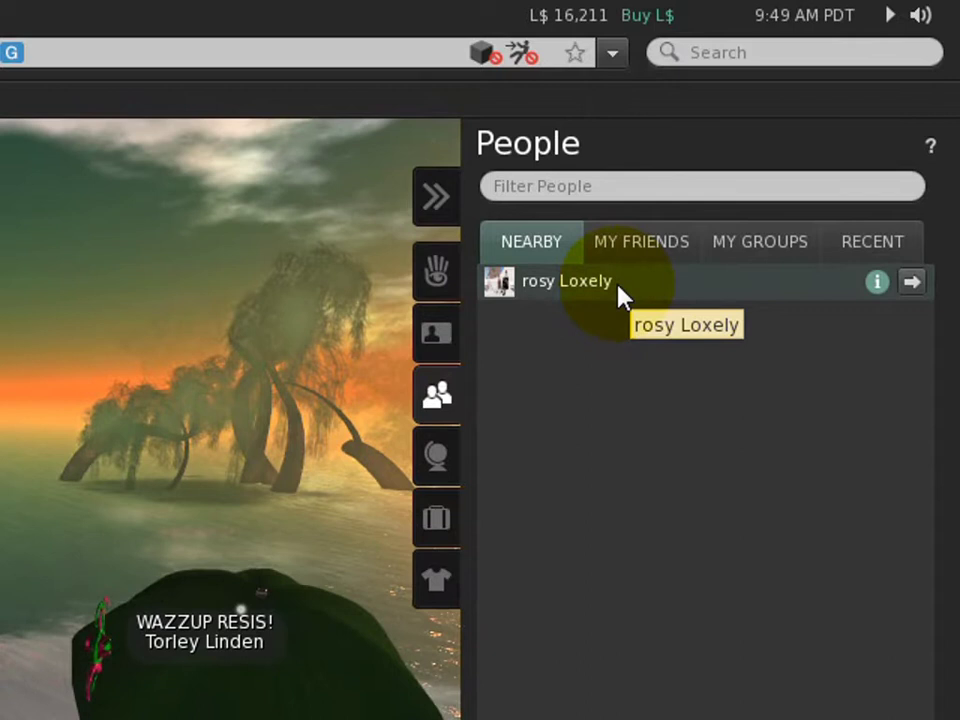
{"action": "left_click", "coordinate": [910, 285]}
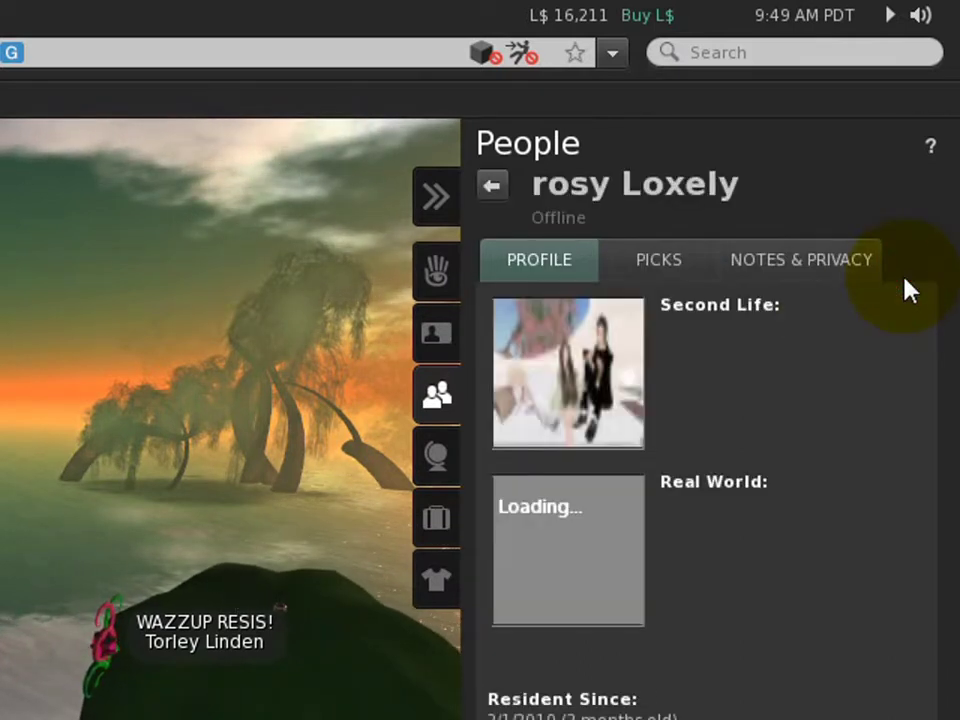
{"action": "left_click", "coordinate": [662, 270]}
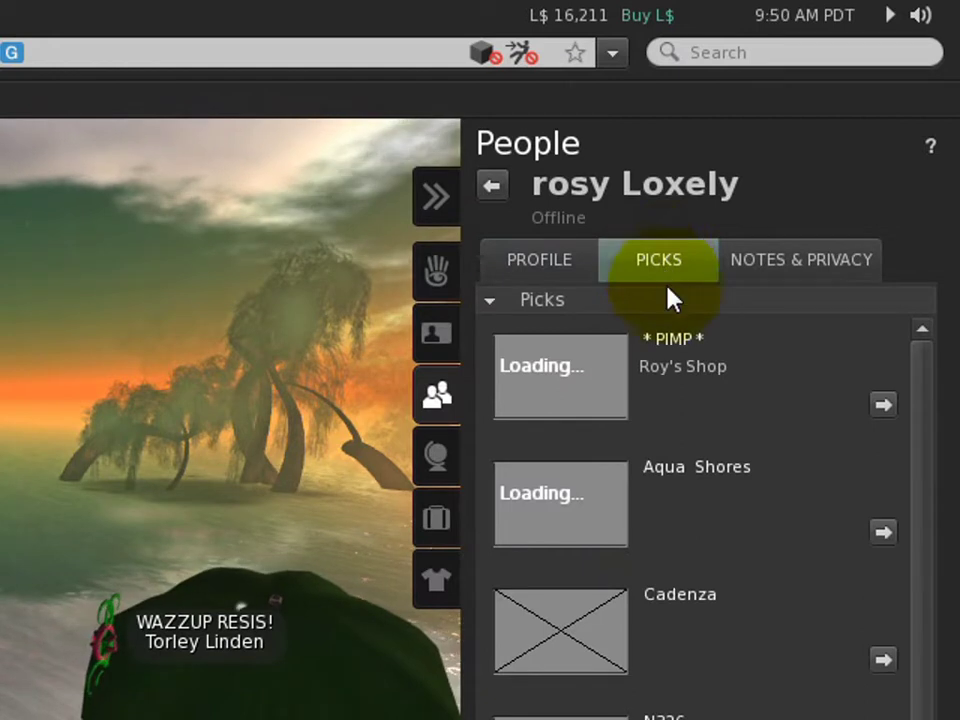
{"action": "scroll", "coordinate": [707, 639], "scroll_direction": "down", "scroll_amount": 1}
{"action": "scroll", "coordinate": [707, 639], "scroll_direction": "up", "scroll_amount": 1}
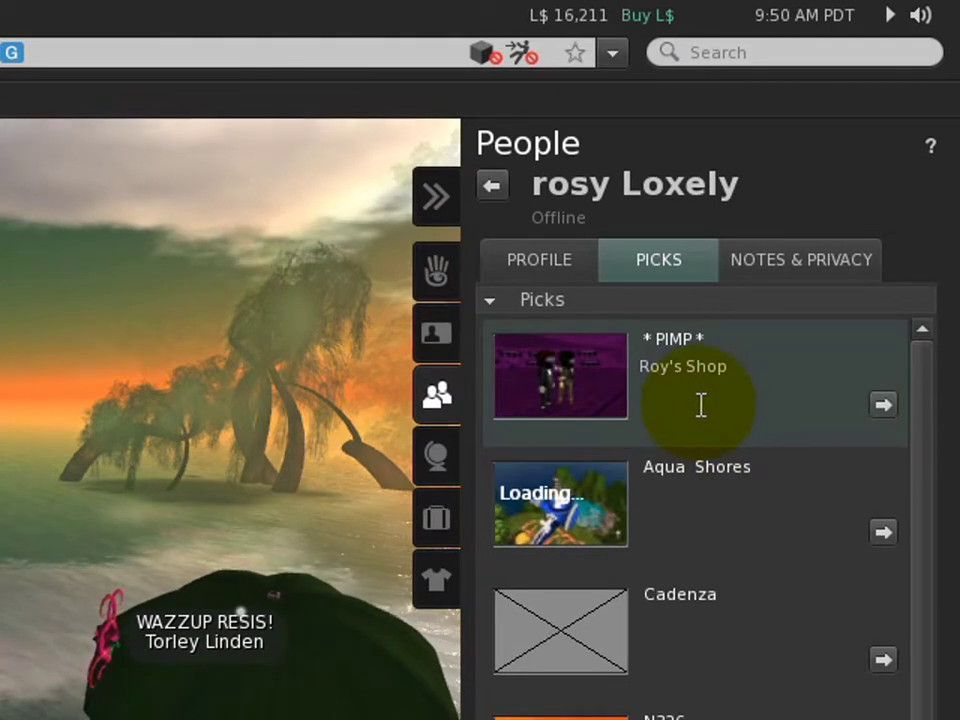
{"action": "scroll", "coordinate": [694, 501], "scroll_direction": "down", "scroll_amount": 3}
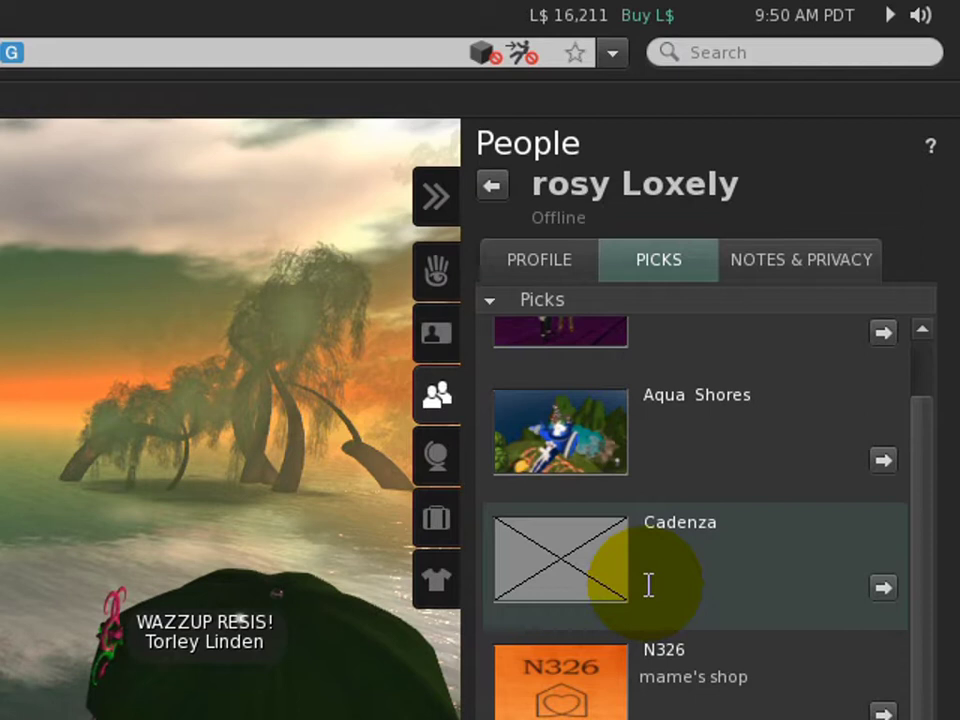
{"action": "scroll", "coordinate": [648, 585], "scroll_direction": "down", "scroll_amount": 3}
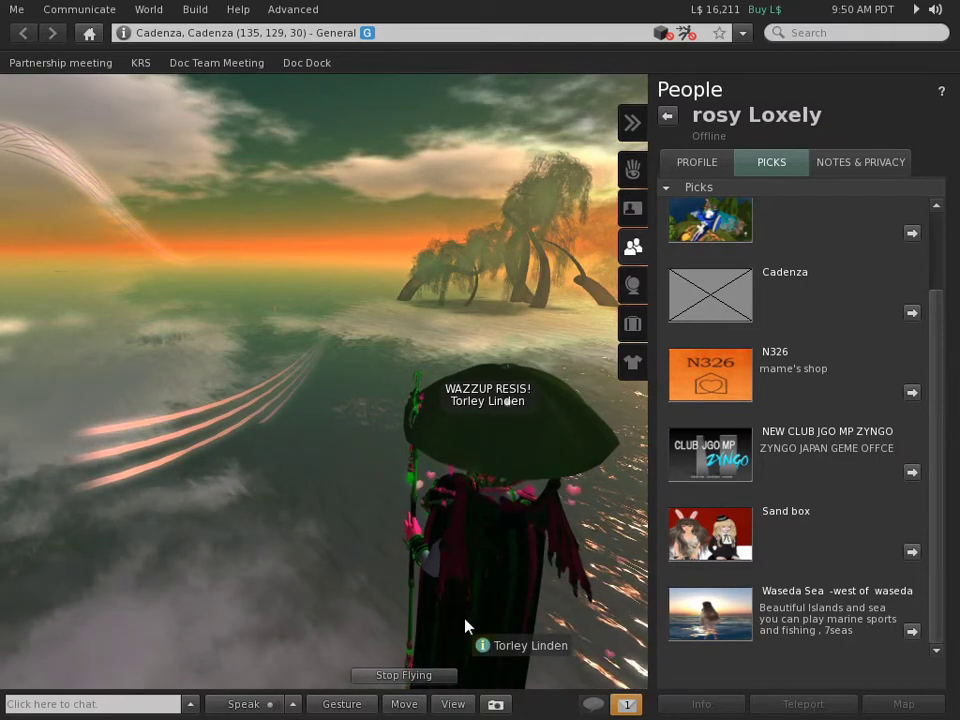
Fly the avatar onward across the water and collapse the side panel.
{"action": "left_click", "coordinate": [527, 328]}
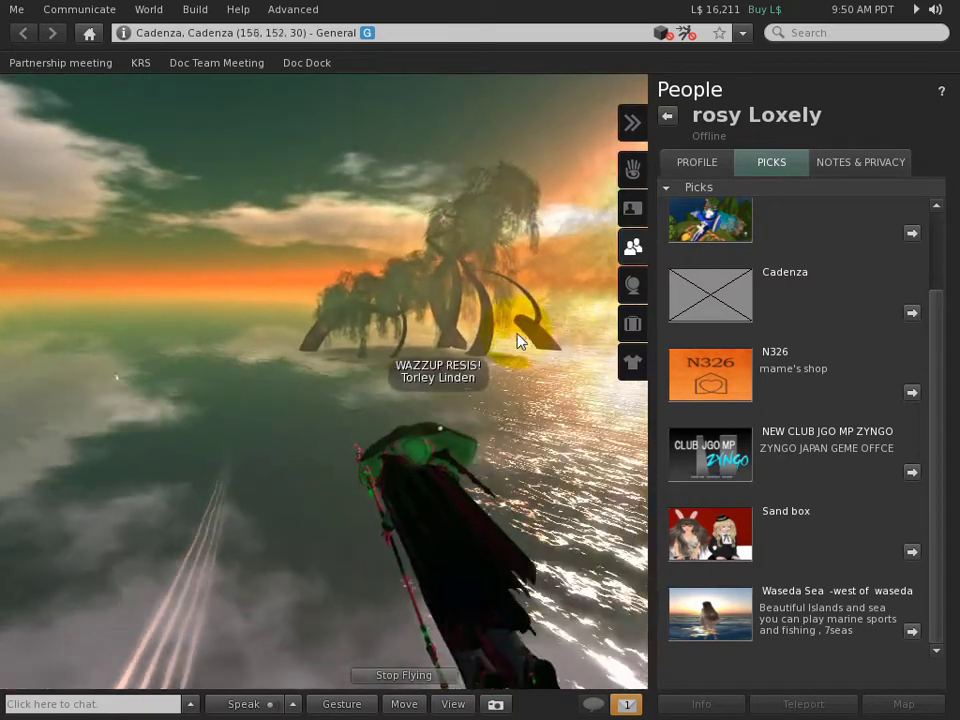
{"action": "left_click", "coordinate": [592, 150]}
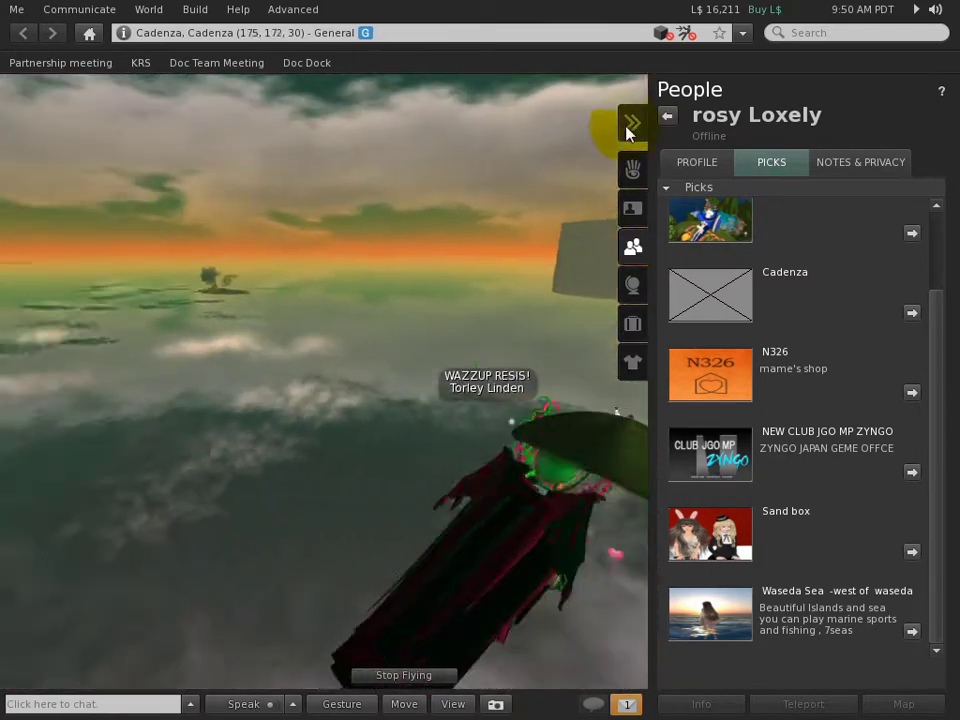
{"action": "left_click", "coordinate": [630, 126]}
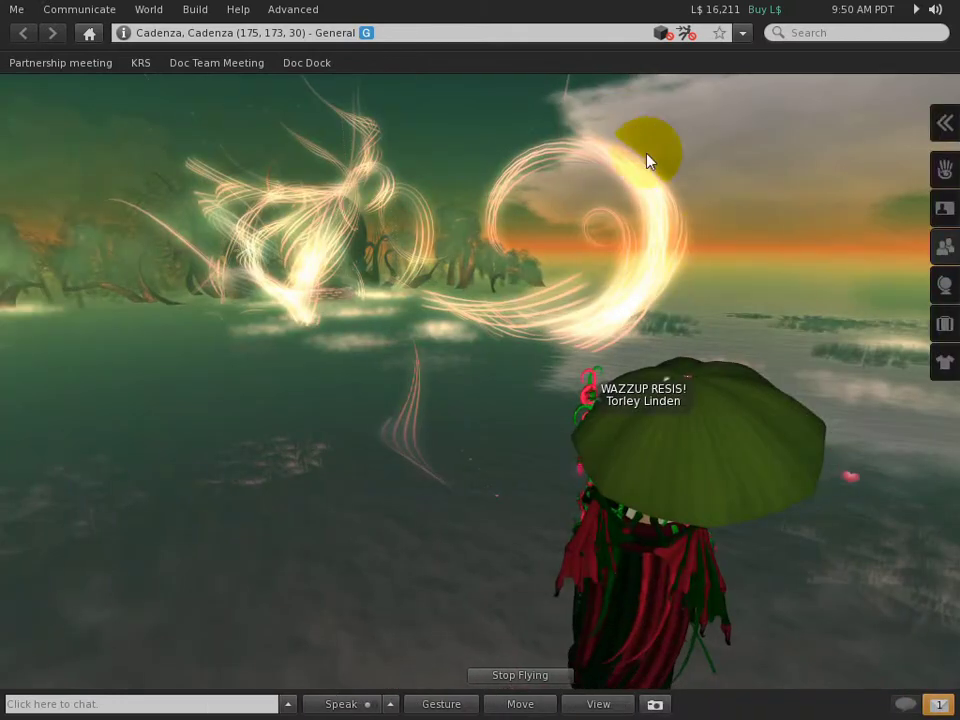
Bring up the camera controls, switch to the front preset, and orbit the camera down and sideways around the avatar.
{"action": "left_click", "coordinate": [598, 705]}
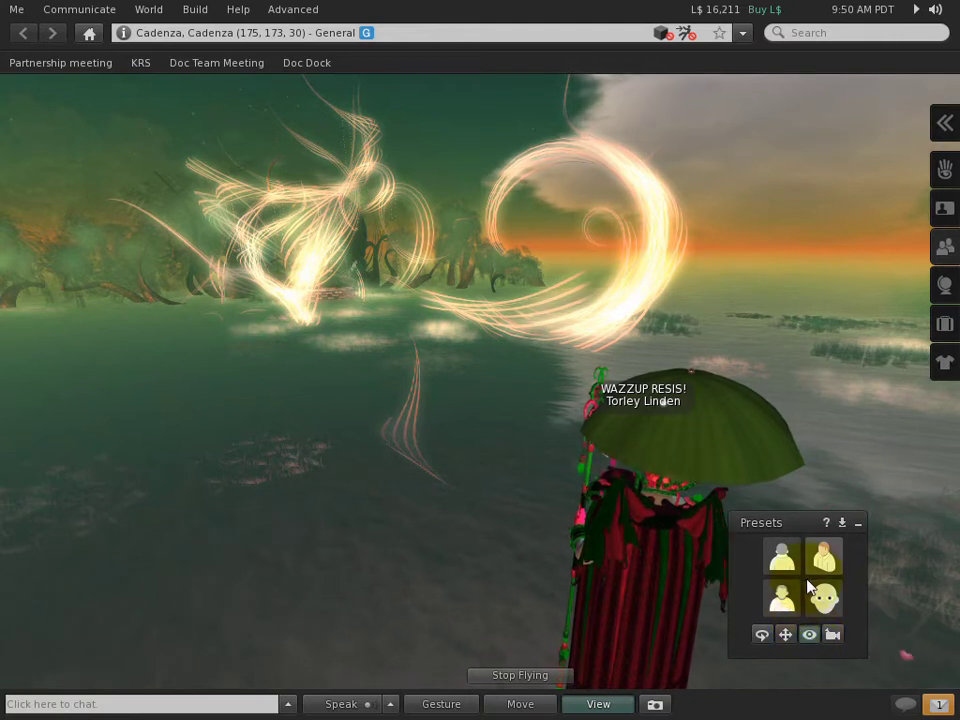
{"action": "left_click", "coordinate": [782, 598]}
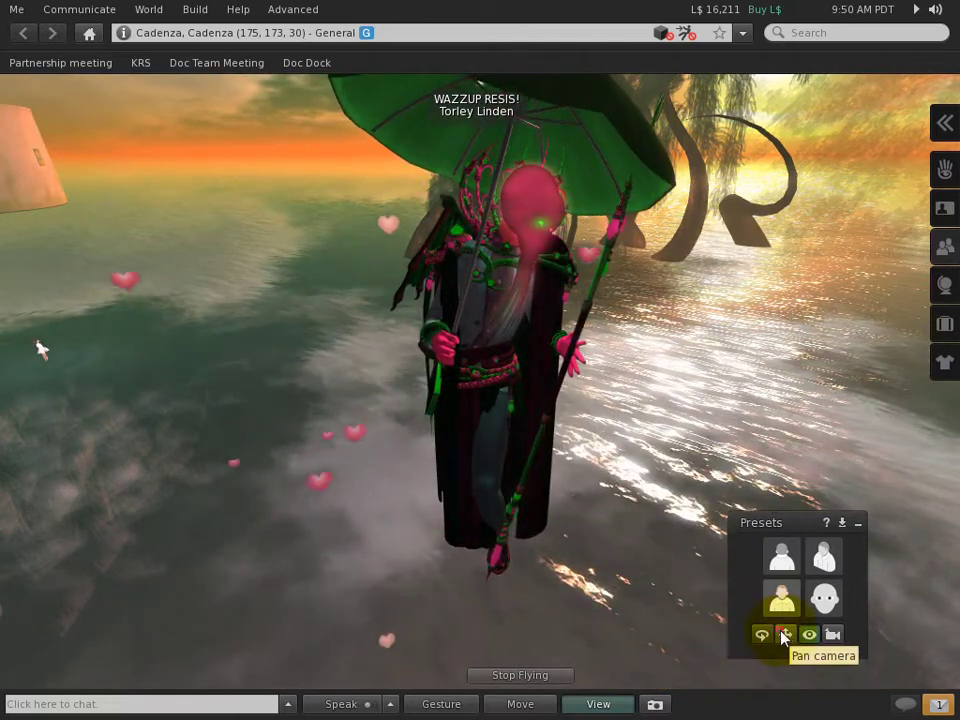
{"action": "left_click", "coordinate": [785, 634]}
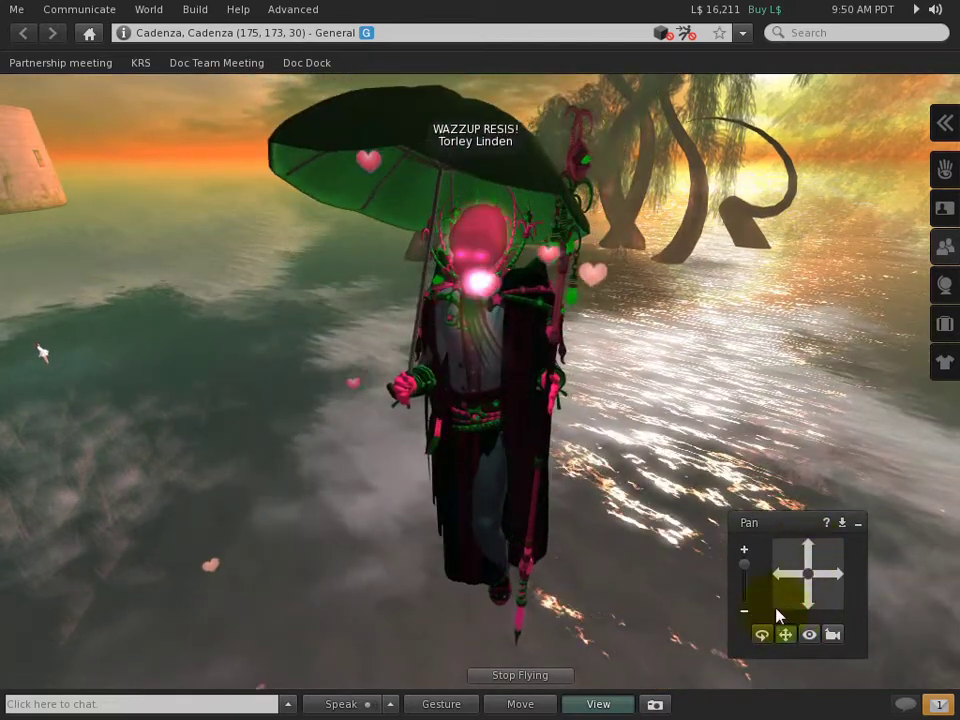
{"action": "left_click", "coordinate": [763, 634]}
{"action": "left_click", "coordinate": [807, 600]}
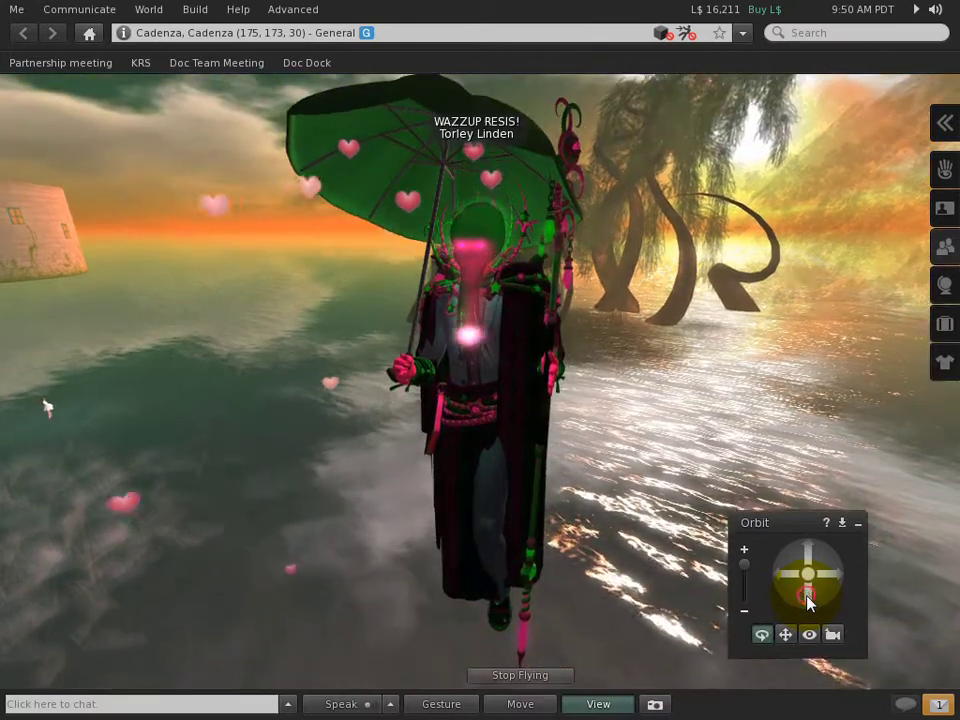
{"action": "left_click", "coordinate": [784, 574]}
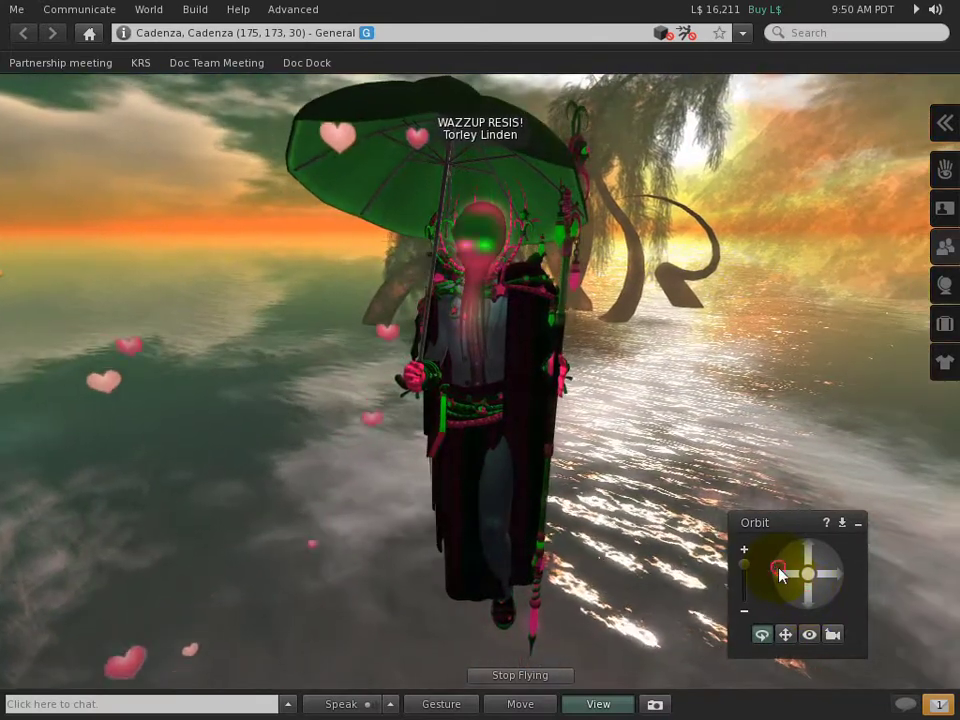